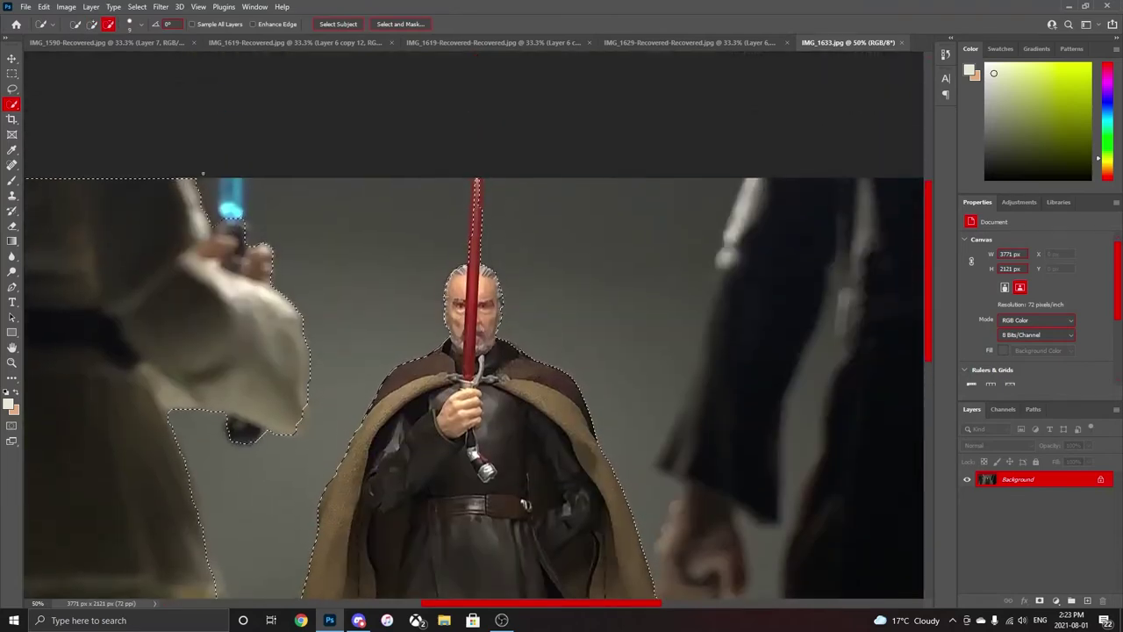
Quick-select the three figures, subtract the blue saber, and copy them to Layer 1.
{"action": "scroll", "coordinate": [318, 314], "scroll_direction": "down", "scroll_amount": 1}
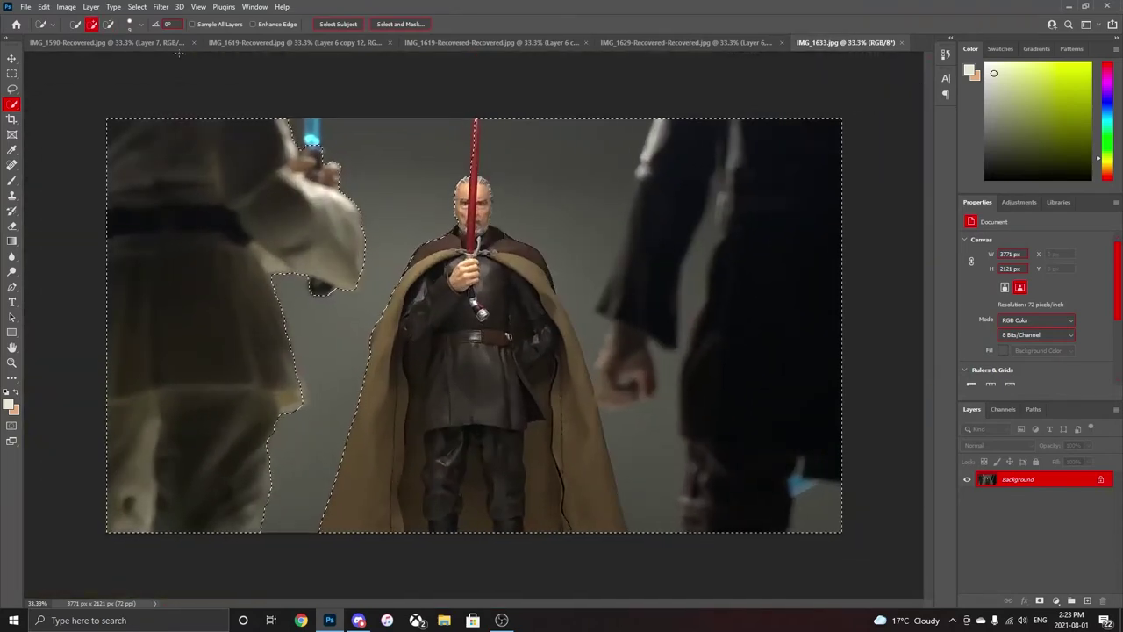
{"action": "mouse_move", "coordinate": [583, 263]}
{"action": "left_mouse_down"}
{"action": "mouse_move", "coordinate": [628, 307]}
{"action": "mouse_move", "coordinate": [637, 219]}
{"action": "left_mouse_up"}
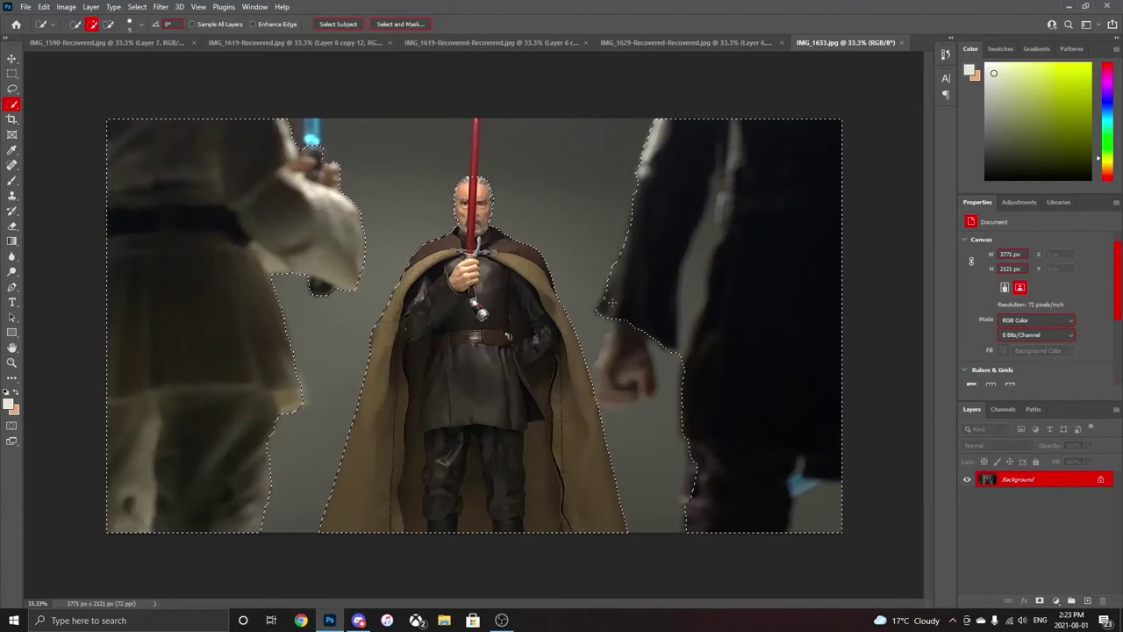
{"action": "left_click_drag", "start_coordinate": [611, 304], "coordinate": [630, 398]}
{"action": "key", "text": "alt"}
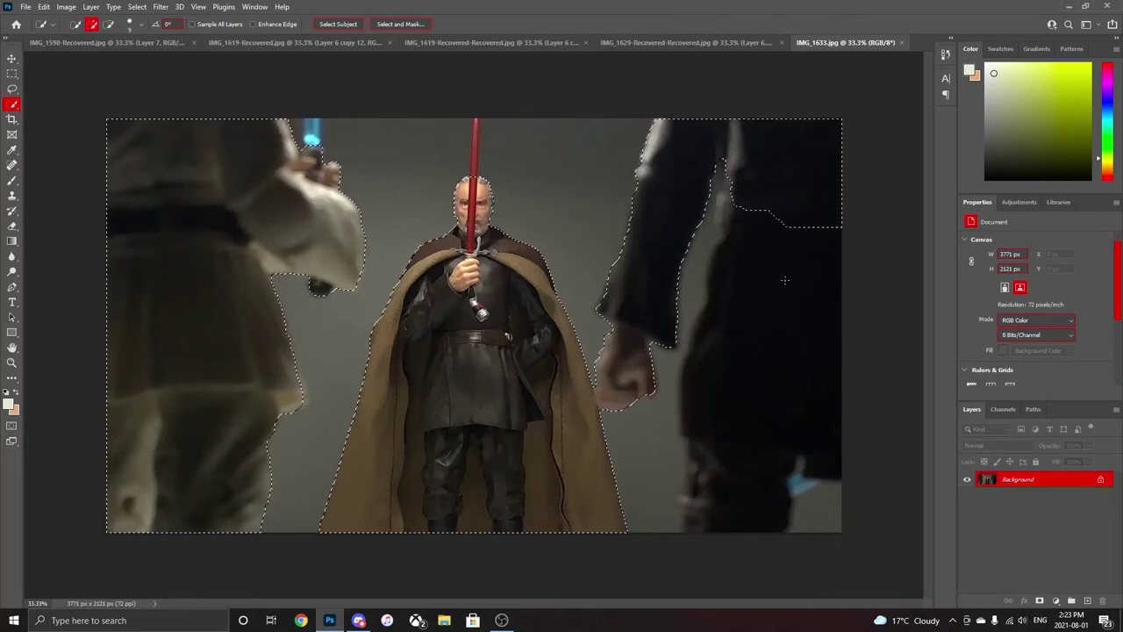
{"action": "key", "text": "alt"}
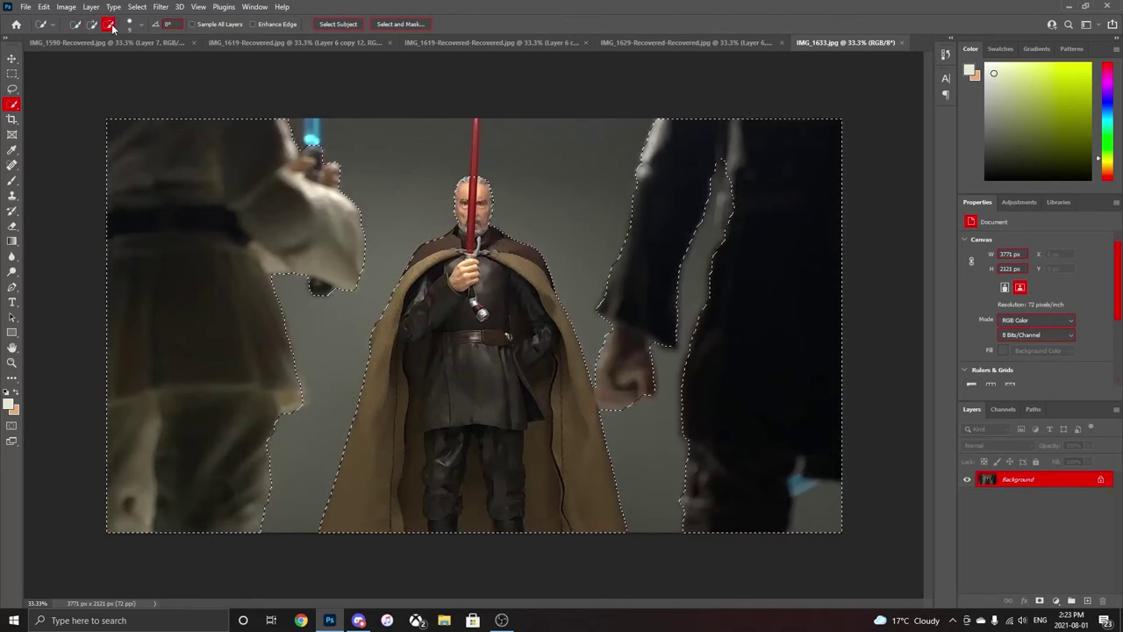
{"action": "left_click_drag", "start_coordinate": [815, 501], "coordinate": [800, 462]}
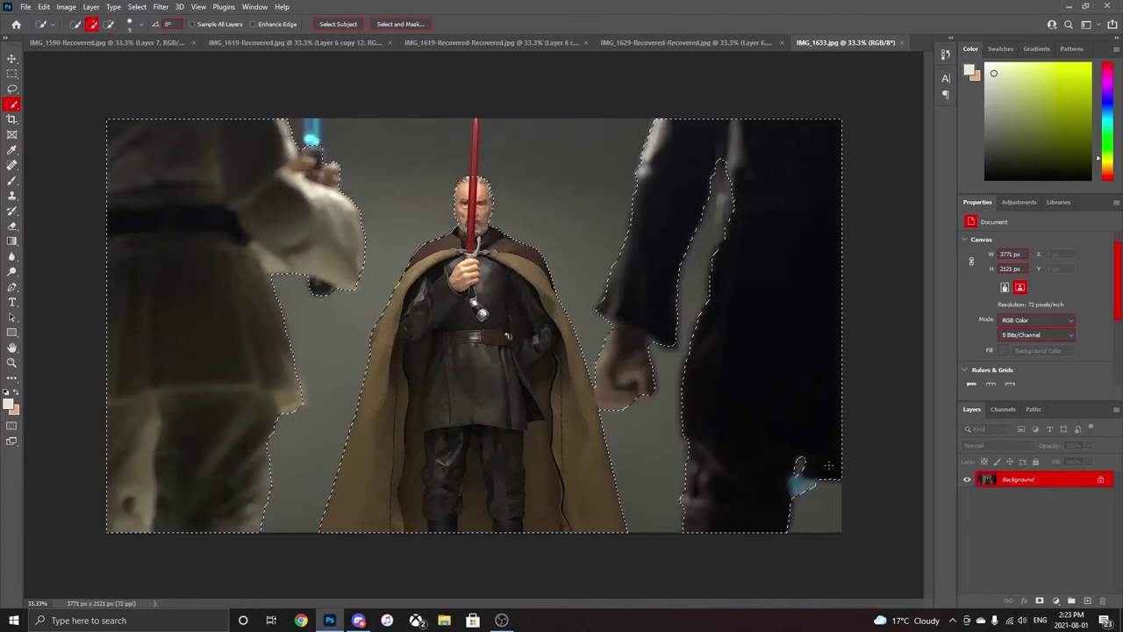
{"action": "key", "text": "ctrl+j"}
Toggle the Background layer's visibility to inspect the figures' cut-out edges.
{"action": "key", "text": "ctrl+plus"}
{"action": "left_click", "coordinate": [967, 496]}
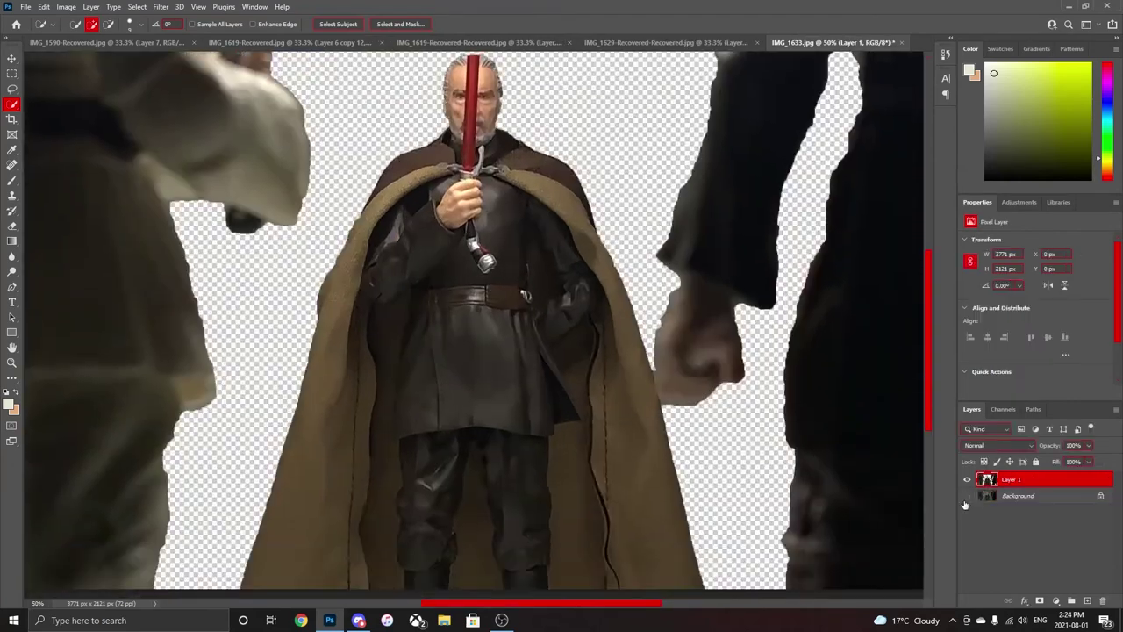
{"action": "key", "text": "ctrl+minus"}
{"action": "left_click", "coordinate": [967, 496]}
{"action": "left_click", "coordinate": [967, 495]}
{"action": "left_click", "coordinate": [967, 496]}
{"action": "left_click", "coordinate": [967, 495]}
{"action": "left_click", "coordinate": [967, 496]}
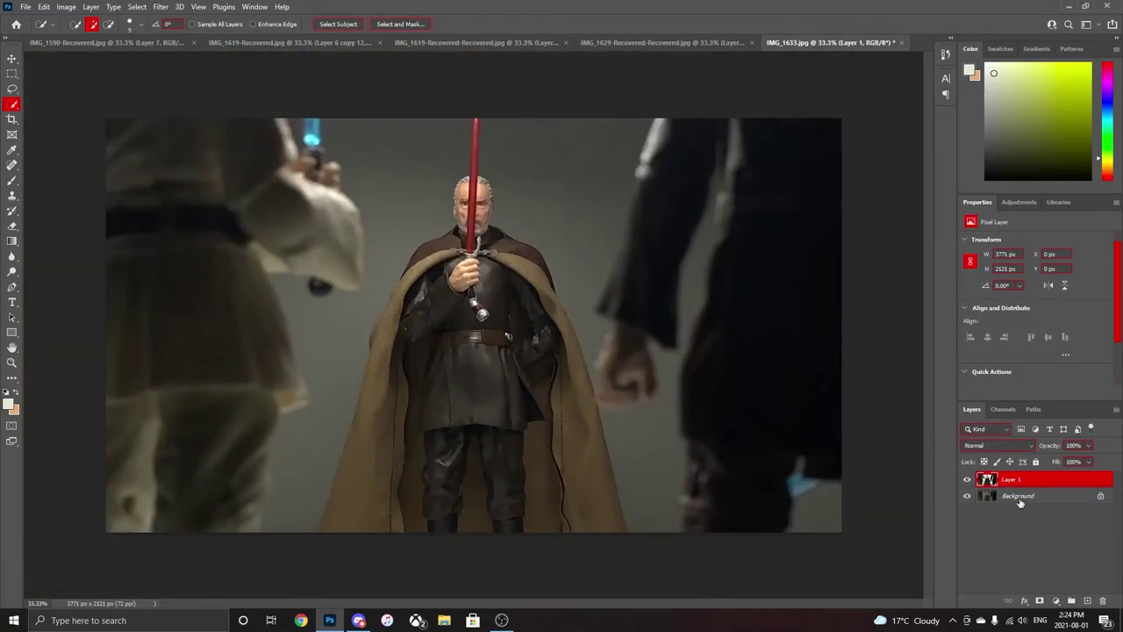
{"action": "left_click", "coordinate": [966, 495]}
{"action": "left_click", "coordinate": [967, 496]}
{"action": "left_click", "coordinate": [967, 495]}
{"action": "key", "text": "ctrl+plus"}
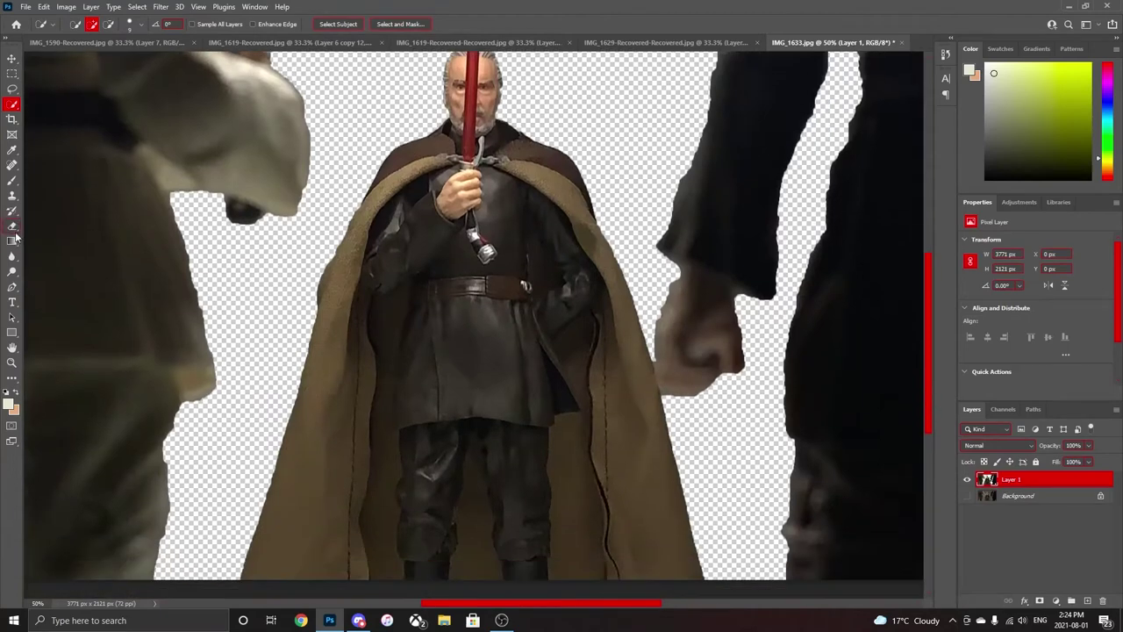
Erase leftover background along both cloak edges and below the right figure's fist.
{"action": "left_click", "coordinate": [13, 228]}
{"action": "right_click", "coordinate": [313, 242]}
{"action": "left_click_drag", "start_coordinate": [320, 224], "coordinate": [297, 606]}
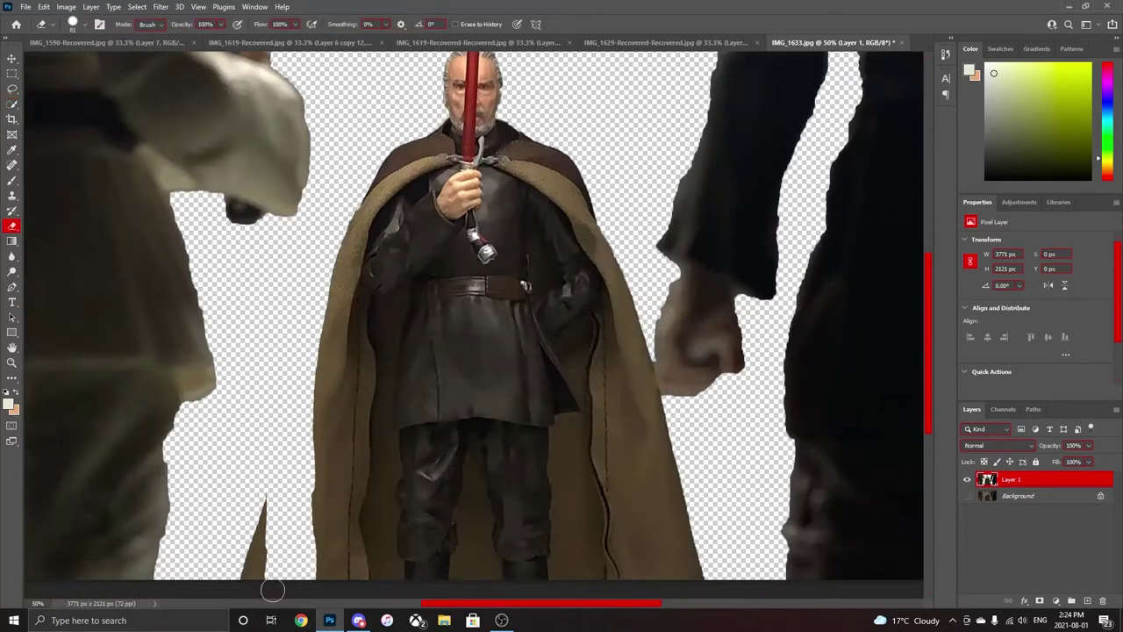
{"action": "left_click_drag", "start_coordinate": [323, 268], "coordinate": [307, 605]}
{"action": "mouse_move", "coordinate": [623, 272]}
{"action": "left_mouse_down"}
{"action": "mouse_move", "coordinate": [640, 518]}
{"action": "mouse_move", "coordinate": [688, 527]}
{"action": "left_mouse_up"}
{"action": "left_click_drag", "start_coordinate": [655, 410], "coordinate": [650, 429]}
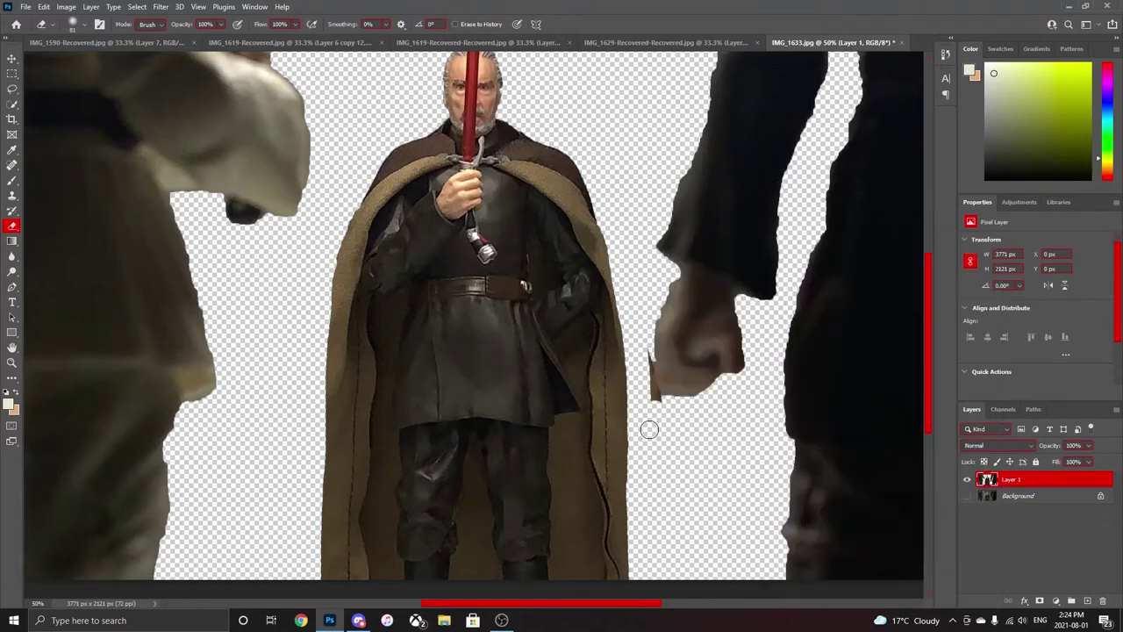
{"action": "key", "text": "ctrl+minus"}
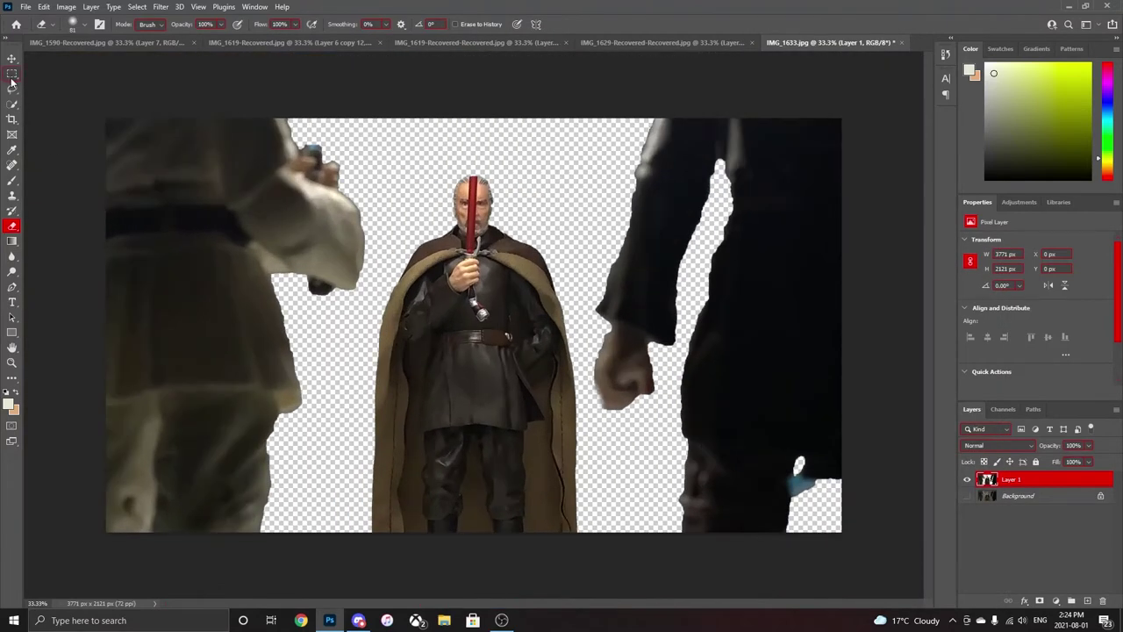
Erase the left figure from Layer 1 and show Layer 2 holding it.
{"action": "right_click", "coordinate": [292, 343]}
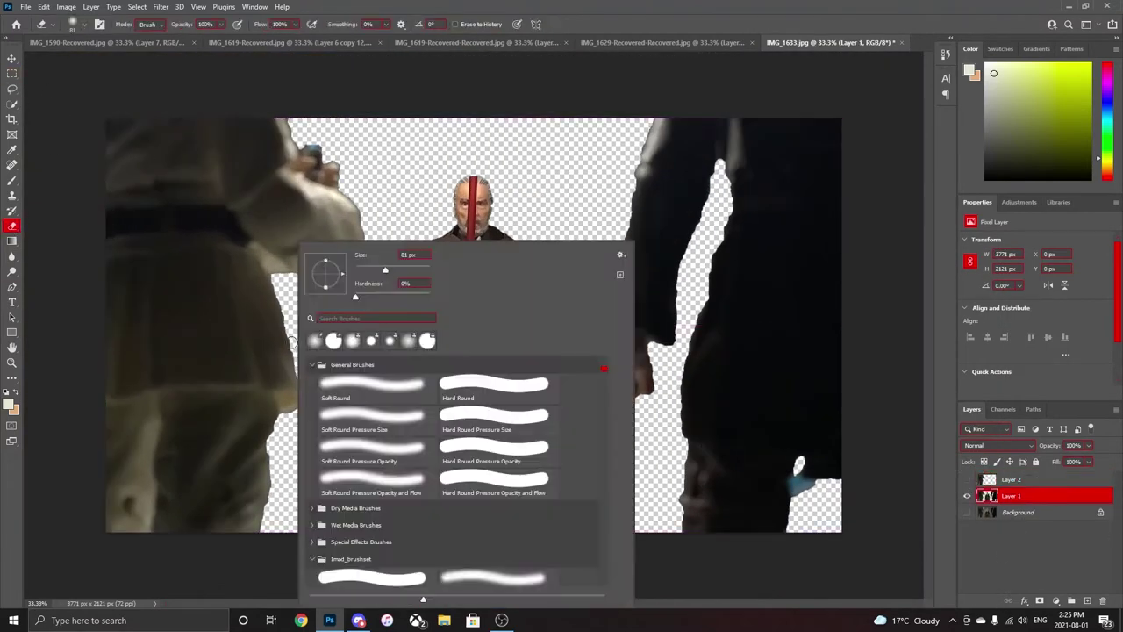
{"action": "left_click_drag", "start_coordinate": [149, 290], "coordinate": [138, 126]}
{"action": "right_click", "coordinate": [137, 131]}
{"action": "left_click_drag", "start_coordinate": [176, 219], "coordinate": [301, 296]}
{"action": "mouse_move", "coordinate": [289, 351]}
{"action": "left_mouse_down"}
{"action": "mouse_move", "coordinate": [132, 471]}
{"action": "mouse_move", "coordinate": [189, 279]}
{"action": "left_mouse_up"}
{"action": "left_click", "coordinate": [966, 479]}
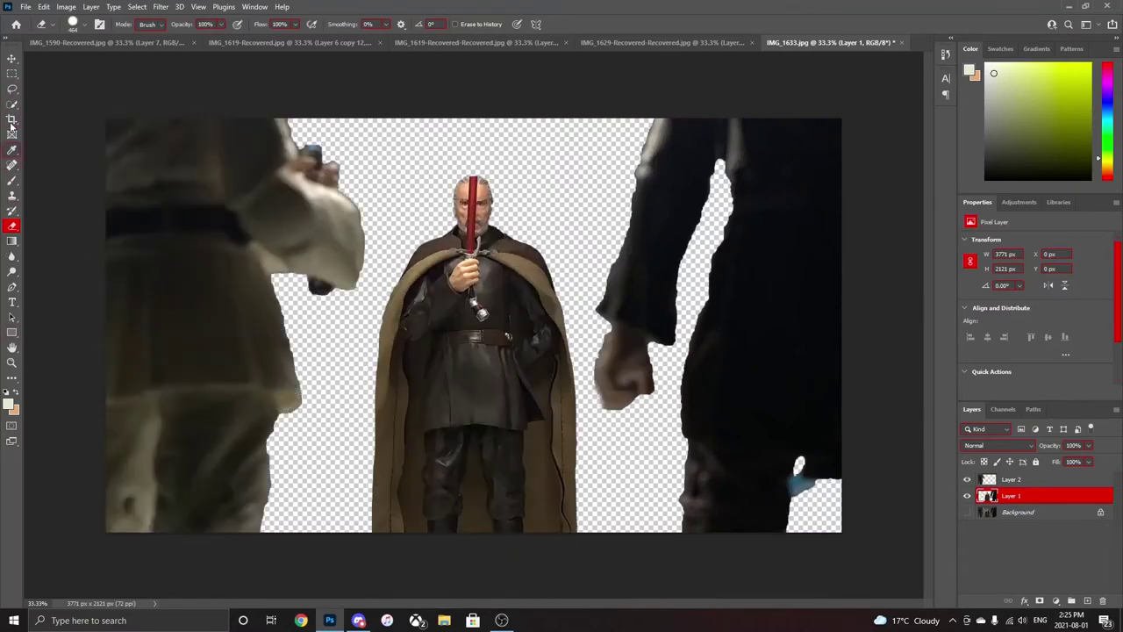
Copy the right figure to its own layer, erase it from Layer 1, and merge the foreground layers.
{"action": "left_click", "coordinate": [12, 73]}
{"action": "left_click_drag", "start_coordinate": [844, 116], "coordinate": [590, 581]}
{"action": "key", "text": "ctrl+j"}
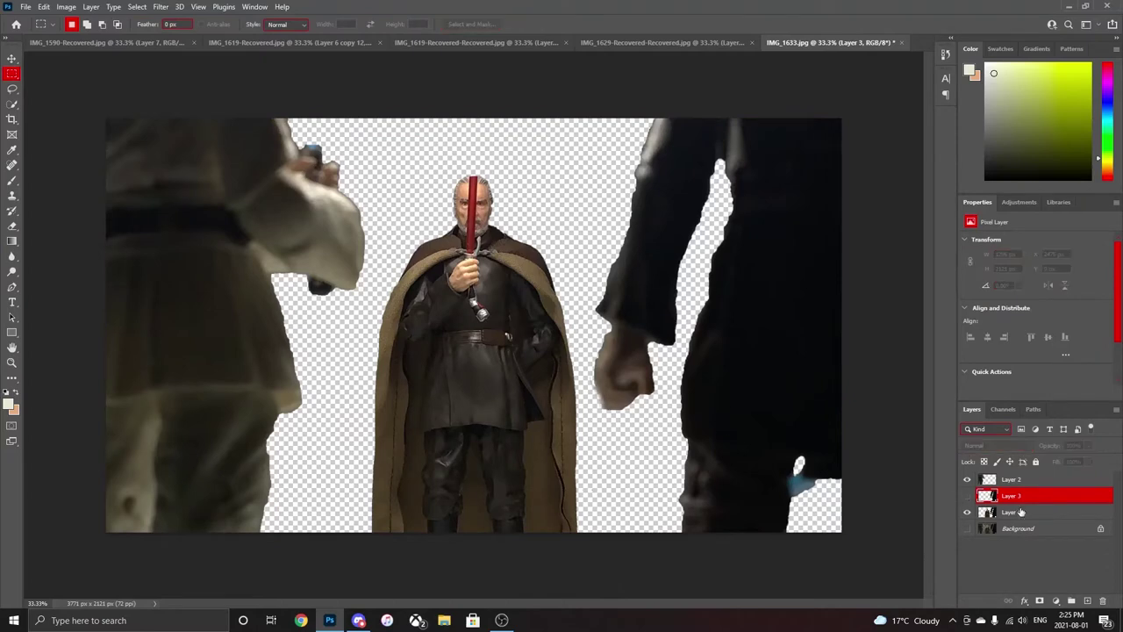
{"action": "left_click", "coordinate": [1021, 512]}
{"action": "key", "text": "e"}
{"action": "mouse_move", "coordinate": [685, 404]}
{"action": "left_mouse_down"}
{"action": "mouse_move", "coordinate": [752, 451]}
{"action": "mouse_move", "coordinate": [820, 100]}
{"action": "mouse_move", "coordinate": [680, 386]}
{"action": "mouse_move", "coordinate": [732, 329]}
{"action": "left_mouse_up"}
{"action": "left_click", "coordinate": [967, 495]}
{"action": "right_click", "coordinate": [1009, 496]}
{"action": "left_click", "coordinate": [912, 451]}
Apply an 8.8-pixel Gaussian Blur to the foreground figures.
{"action": "left_click", "coordinate": [160, 7]}
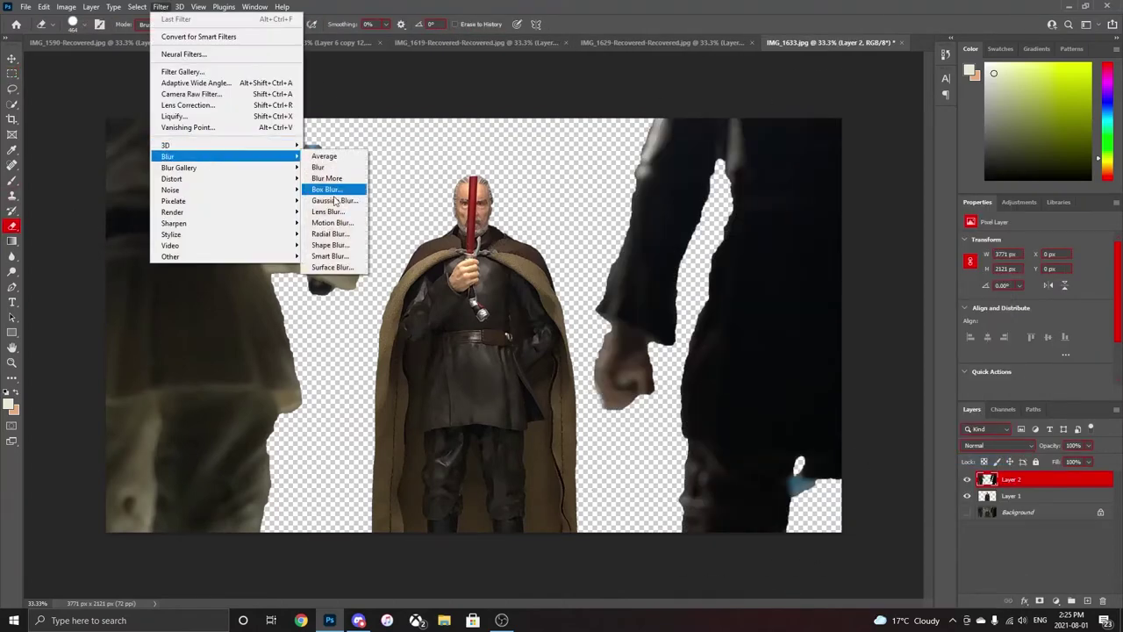
{"action": "left_click", "coordinate": [334, 201]}
{"action": "left_click_drag", "start_coordinate": [782, 388], "coordinate": [796, 387]}
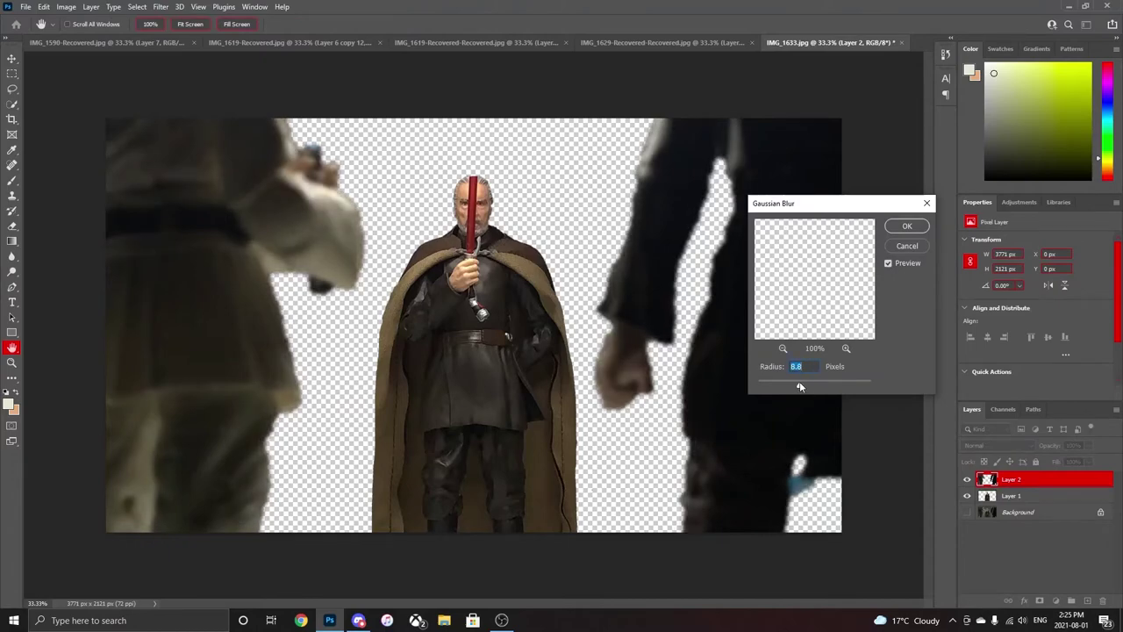
{"action": "left_click", "coordinate": [907, 226]}
Place the red lightsaber image from the Photo Effects folder into the scene.
{"action": "key", "text": "ctrl+shift+p"}
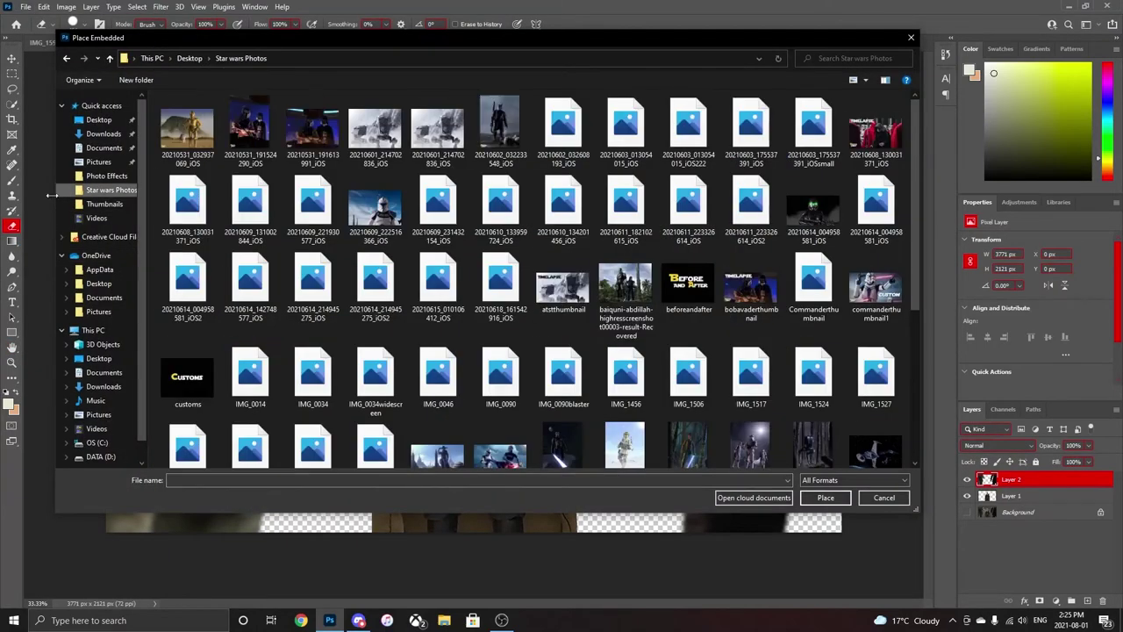
{"action": "left_click", "coordinate": [105, 203]}
{"action": "left_click", "coordinate": [107, 176]}
{"action": "scroll", "coordinate": [637, 366], "scroll_direction": "down", "scroll_amount": 5}
{"action": "double_click", "coordinate": [420, 309]}
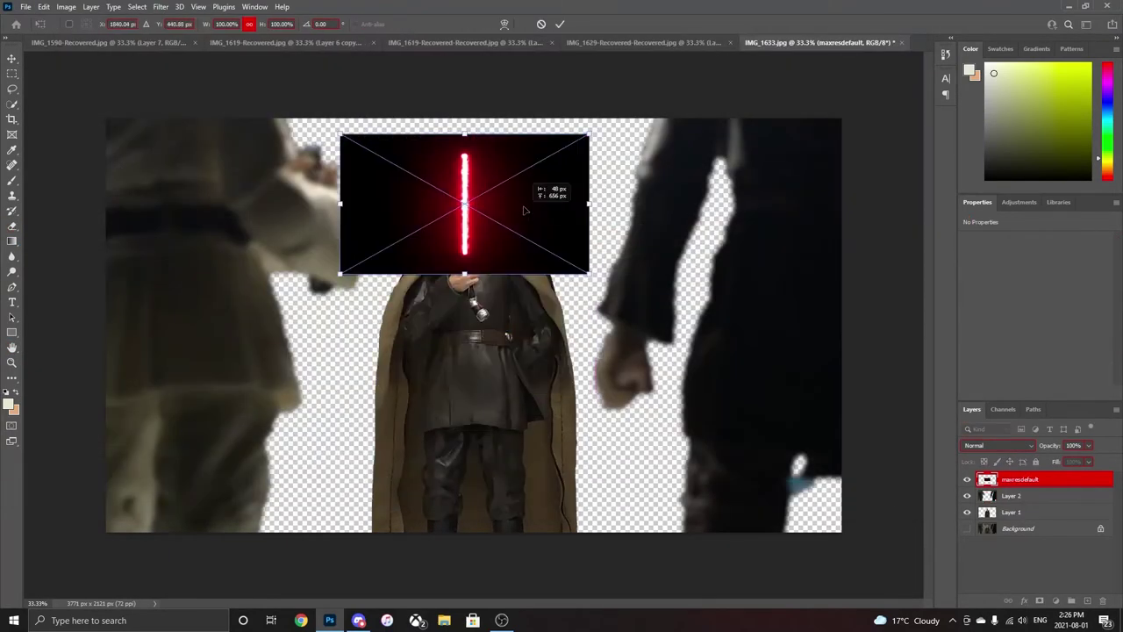
Scale, rotate and align the saber glow over the central blade in Screen blend mode.
{"action": "left_click_drag", "start_coordinate": [588, 134], "coordinate": [673, 92]}
{"action": "left_click_drag", "start_coordinate": [526, 220], "coordinate": [526, 201]}
{"action": "left_click", "coordinate": [998, 445]}
{"action": "left_click", "coordinate": [991, 384]}
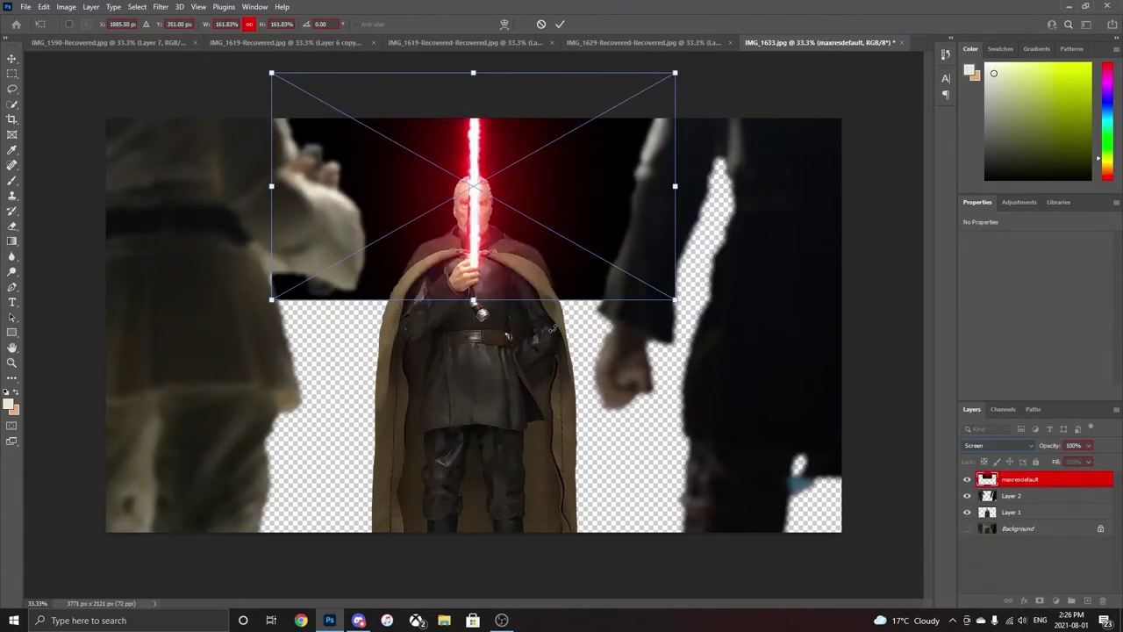
{"action": "key", "text": "ctrl+plus"}
{"action": "key", "text": "ctrl+plus"}
{"action": "left_click_drag", "start_coordinate": [679, 380], "coordinate": [669, 335]}
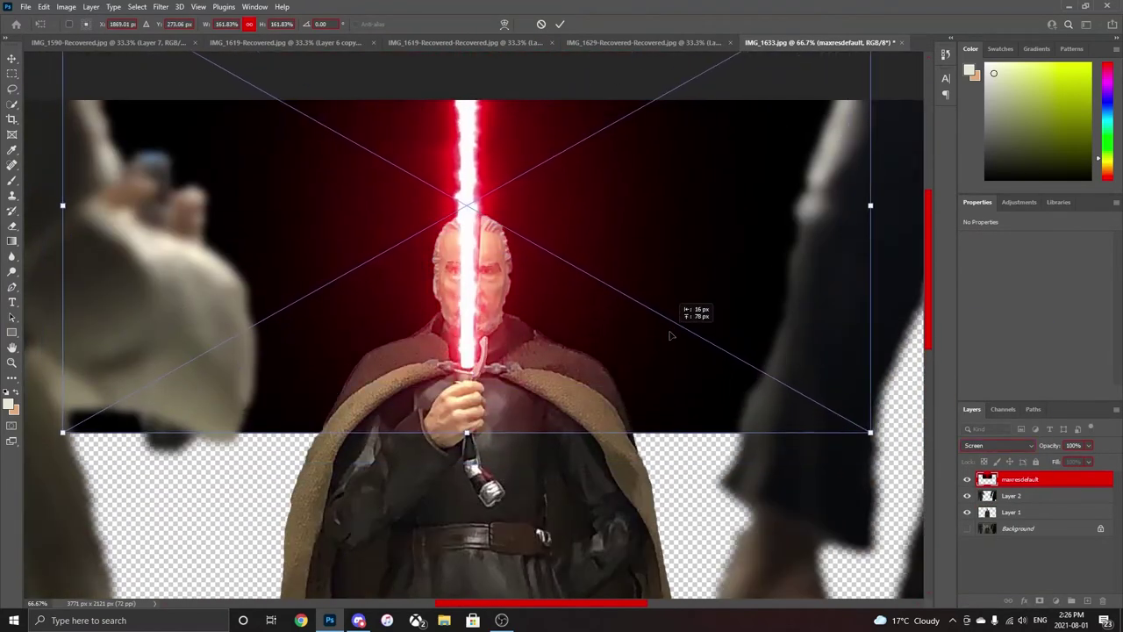
{"action": "left_click_drag", "start_coordinate": [891, 312], "coordinate": [903, 346]}
{"action": "key", "text": "Return"}
Duplicate the saber glow and move the copy onto the left figure's hilt.
{"action": "key", "text": "e"}
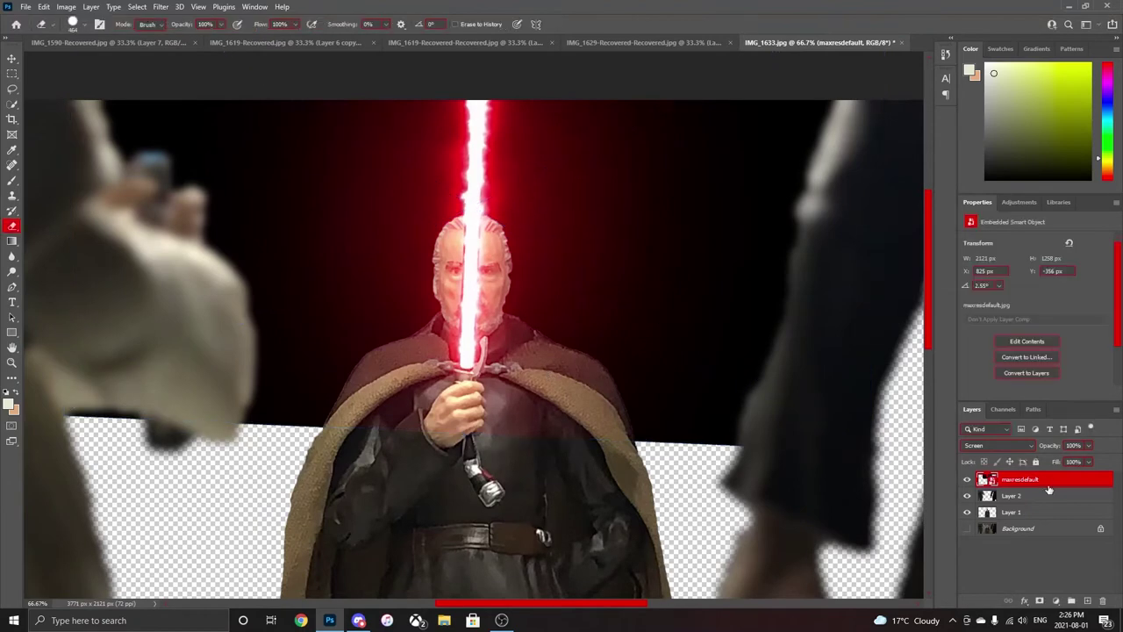
{"action": "key", "text": "ctrl+minus"}
{"action": "key", "text": "ctrl+j"}
{"action": "key", "text": "ctrl+t"}
{"action": "left_click_drag", "start_coordinate": [341, 251], "coordinate": [309, 229]}
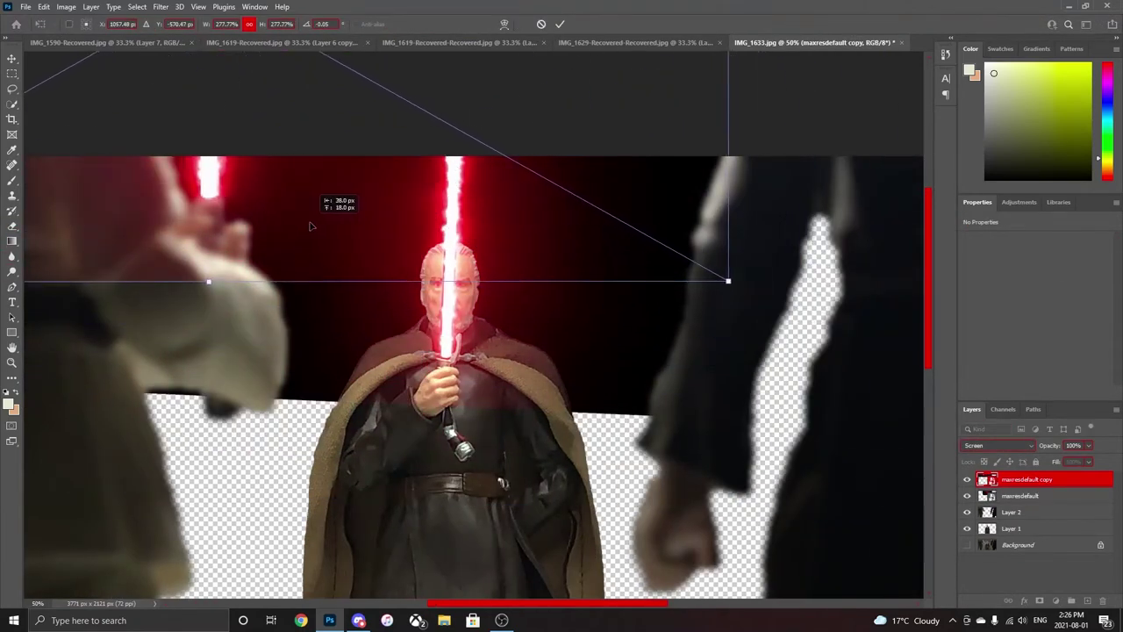
Shift the copied glow's hue with Hue/Saturation to turn it blue.
{"action": "key", "text": "Return"}
{"action": "left_click", "coordinate": [66, 6]}
{"action": "left_click", "coordinate": [213, 98]}
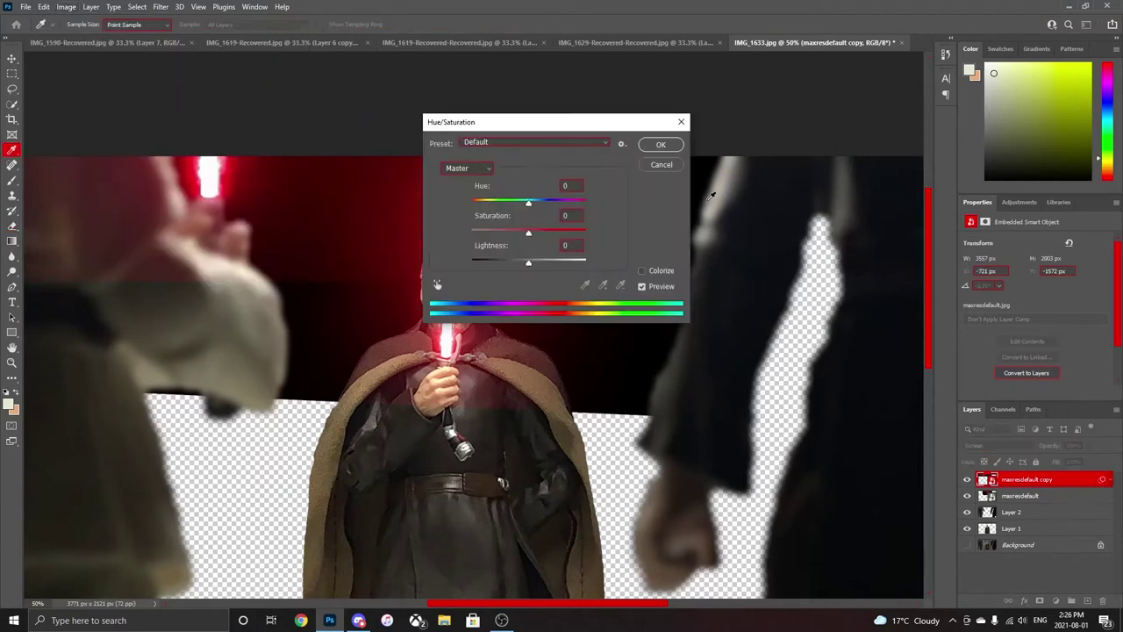
{"action": "left_click_drag", "start_coordinate": [528, 202], "coordinate": [480, 210]}
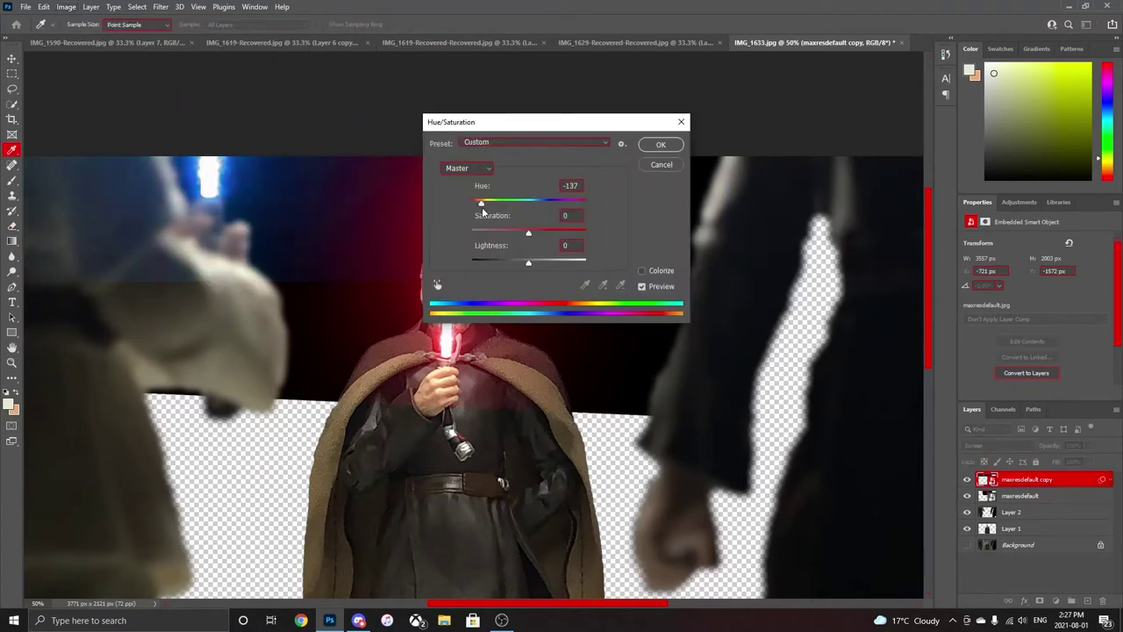
{"action": "left_click", "coordinate": [661, 144]}
Duplicate the blue glow and rotate it onto the right figure's lower blade.
{"action": "key", "text": "ctrl+j"}
{"action": "key", "text": "ctrl+t"}
{"action": "key", "text": "Return"}
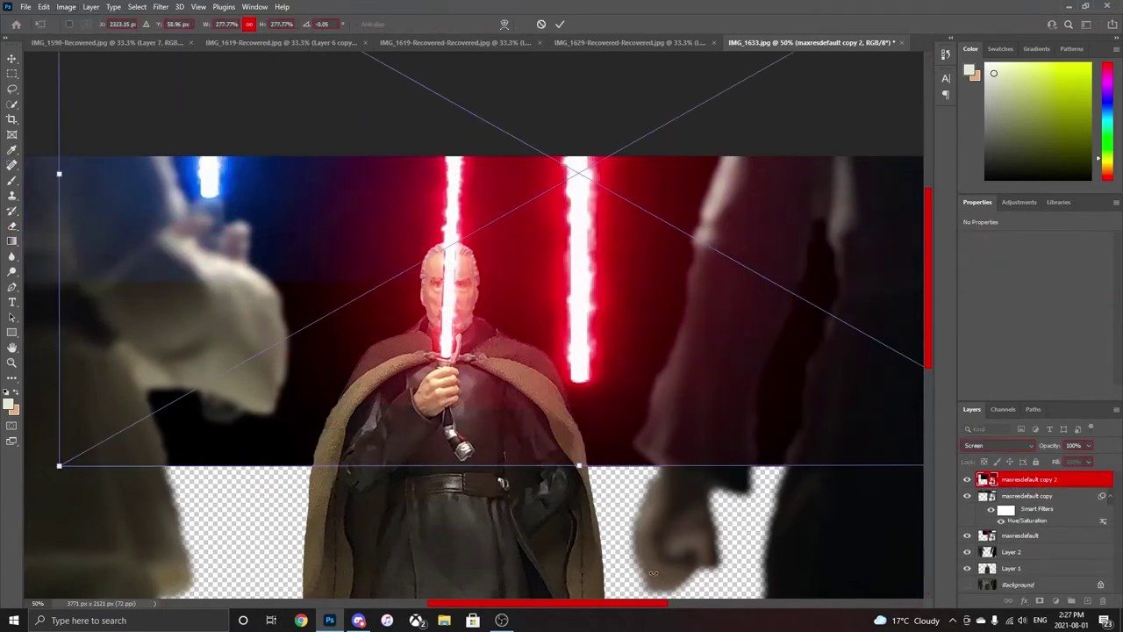
{"action": "mouse_move", "coordinate": [732, 134]}
{"action": "left_mouse_down"}
{"action": "mouse_move", "coordinate": [189, 266]}
{"action": "mouse_move", "coordinate": [634, 492]}
{"action": "mouse_move", "coordinate": [747, 459]}
{"action": "mouse_move", "coordinate": [714, 394]}
{"action": "left_mouse_up"}
{"action": "key", "text": "Return"}
Move the new glow beneath Layer 2 and erase blue spill with a 117 px eraser.
{"action": "key", "text": "e"}
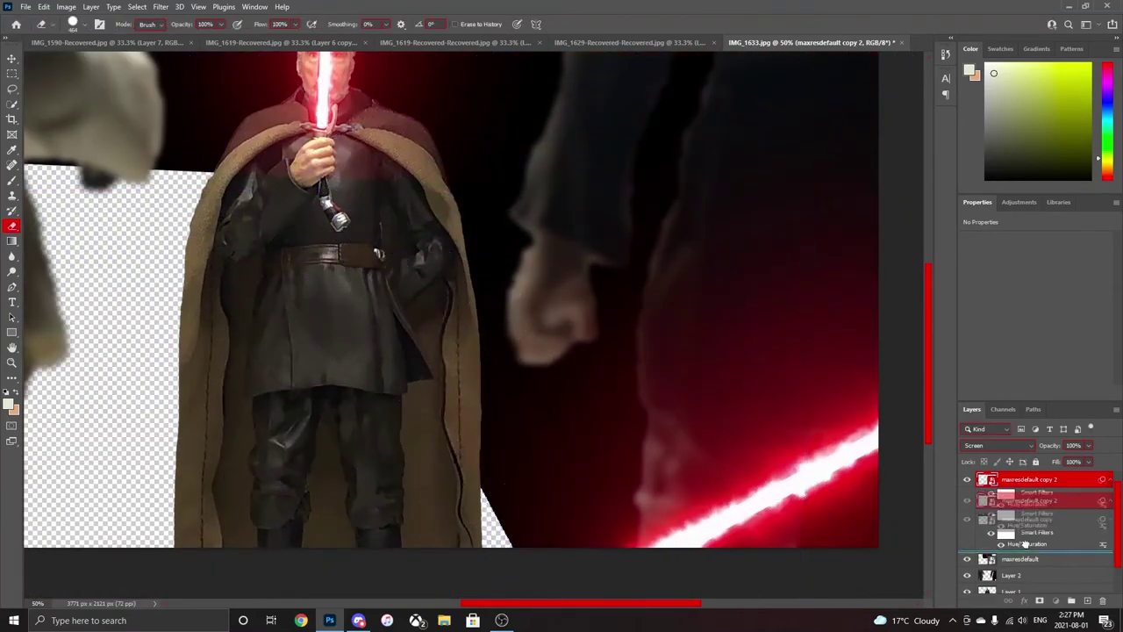
{"action": "left_click_drag", "start_coordinate": [1026, 479], "coordinate": [1035, 572]}
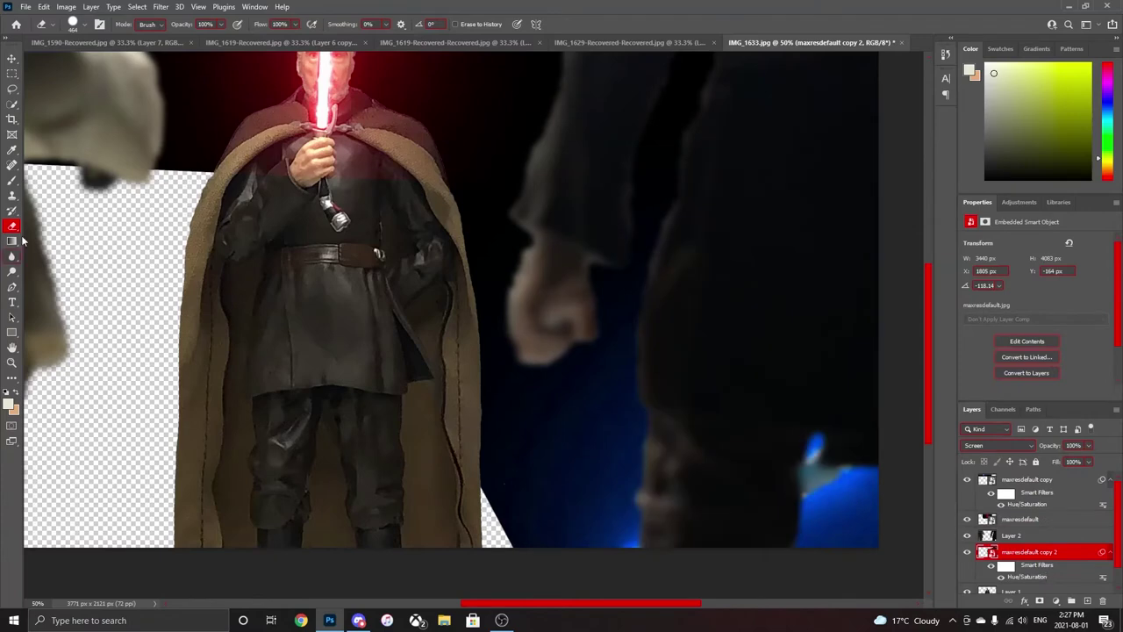
{"action": "left_click", "coordinate": [698, 314]}
{"action": "key", "text": "Escape"}
{"action": "left_click", "coordinate": [1010, 535]}
{"action": "left_click", "coordinate": [843, 496]}
{"action": "right_click", "coordinate": [860, 518]}
{"action": "left_click_drag", "start_coordinate": [888, 273], "coordinate": [864, 273]}
{"action": "key", "text": "Return"}
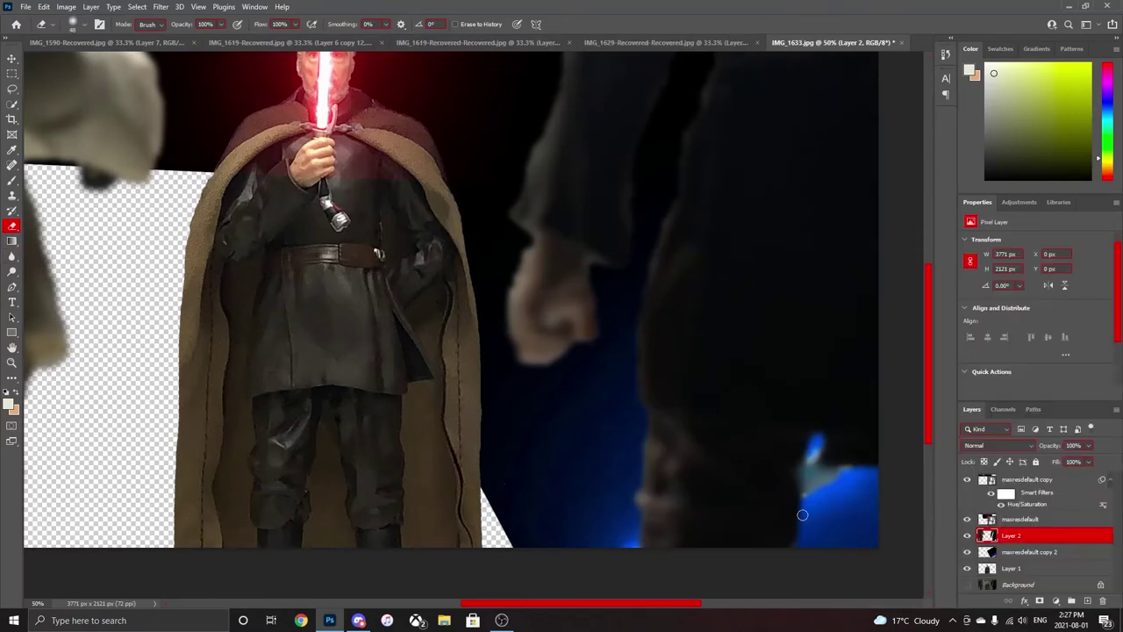
{"action": "key", "text": "ctrl+minus"}
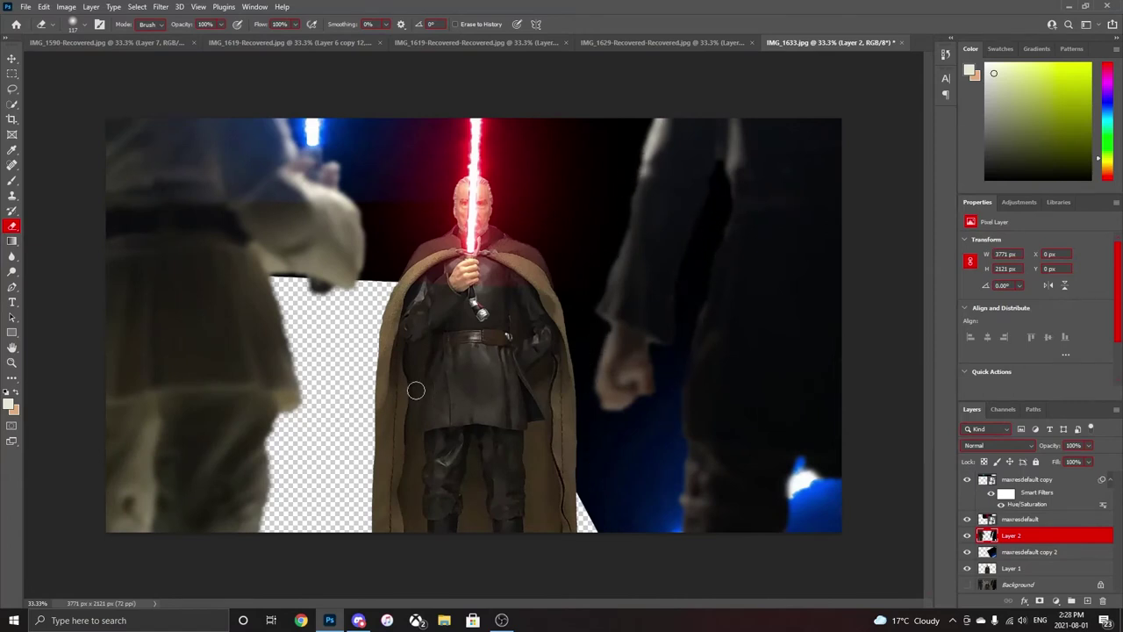
Blur maxresdefault copy 2 with a 9.8-radius Gaussian Blur.
{"action": "left_click", "coordinate": [1028, 551]}
{"action": "left_click", "coordinate": [161, 6]}
{"action": "left_click", "coordinate": [338, 253]}
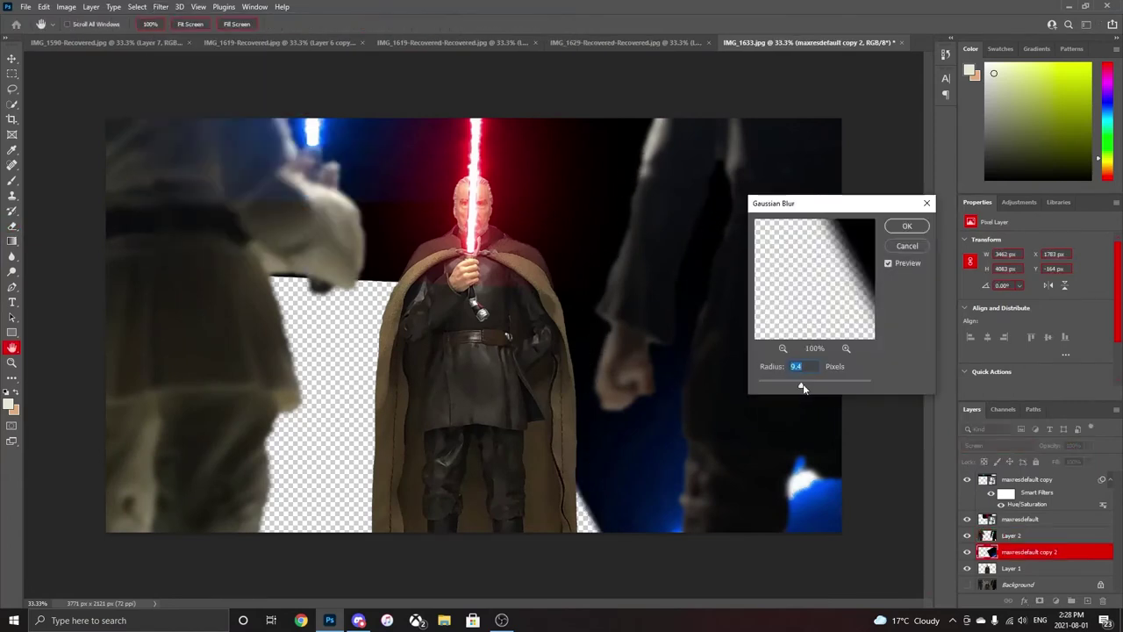
{"action": "left_click", "coordinate": [907, 225]}
Move maxresdefault copy below Layer 2 and maxresdefault just above Layer 1.
{"action": "left_click", "coordinate": [1031, 519]}
{"action": "left_click_drag", "start_coordinate": [1029, 481], "coordinate": [967, 507]}
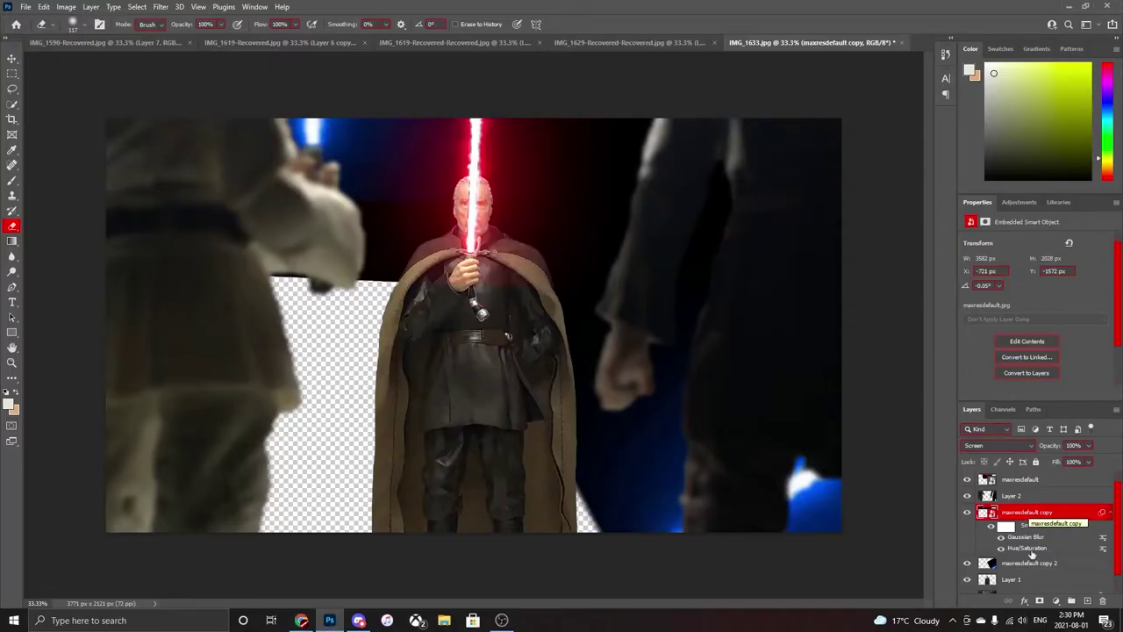
{"action": "right_click", "coordinate": [1033, 554]}
{"action": "left_click", "coordinate": [1013, 381]}
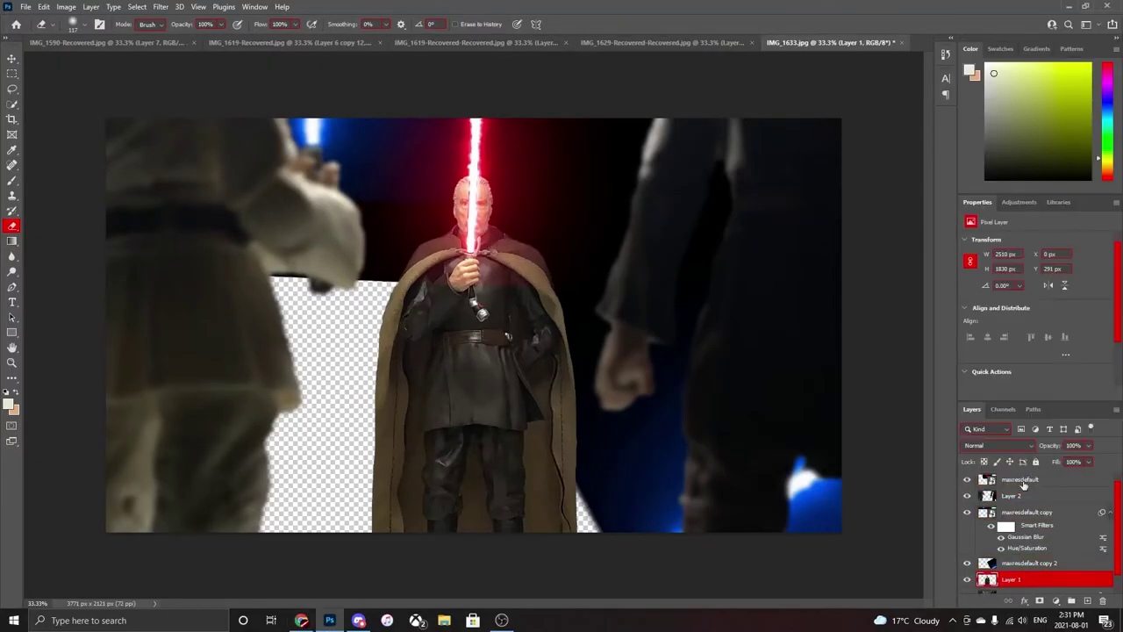
{"action": "left_click_drag", "start_coordinate": [1022, 484], "coordinate": [1051, 572]}
{"action": "left_click", "coordinate": [301, 620]}
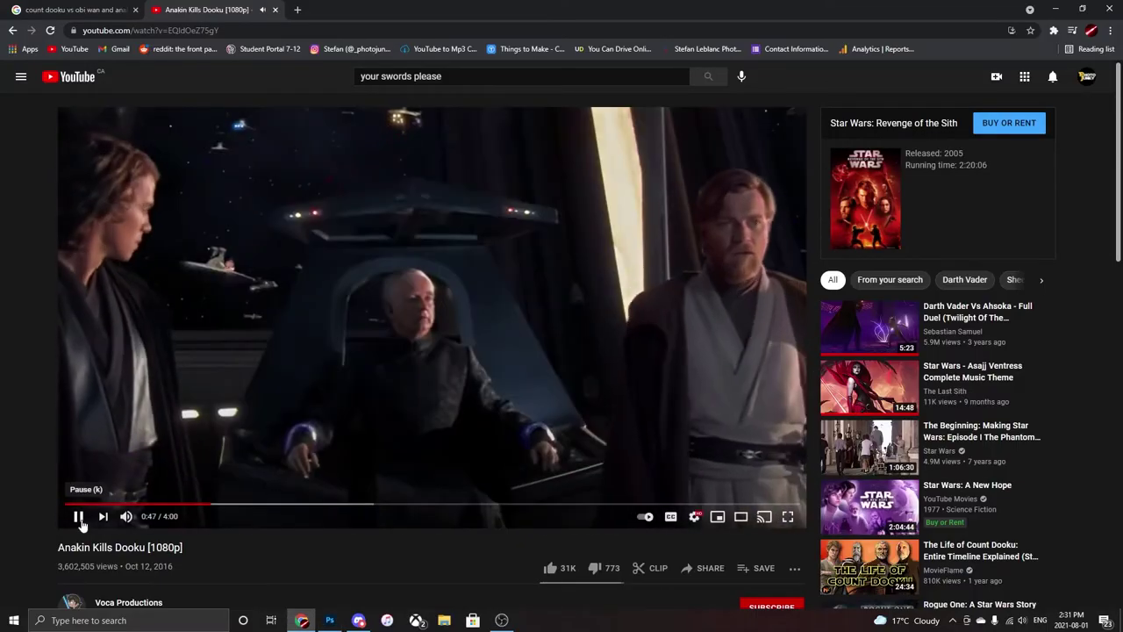
Pause the Anakin Kills Dooku clip full screen and step back to the Dooku shot.
{"action": "key", "text": "space"}
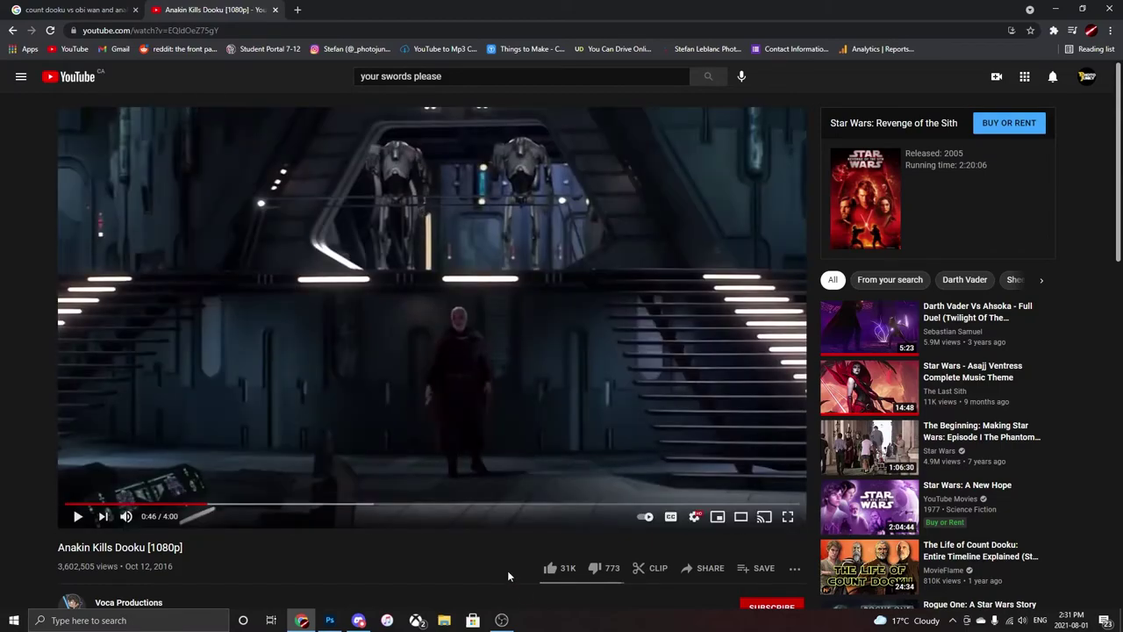
{"action": "left_click", "coordinate": [787, 518]}
{"action": "key", "text": "Left"}
{"action": "key", "text": "space"}
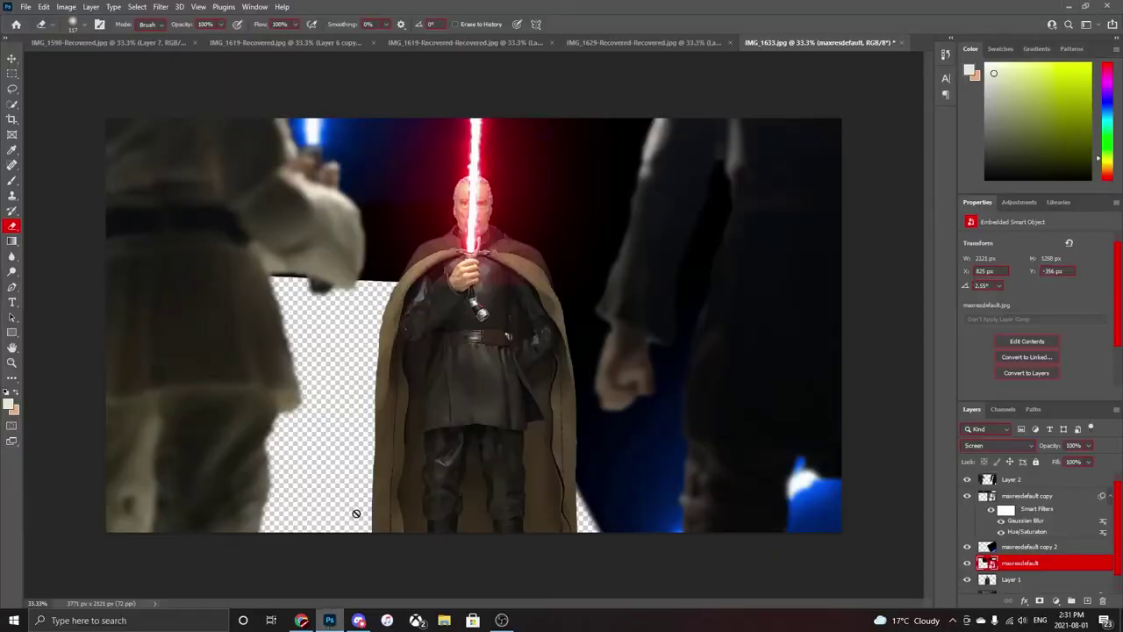
Paste the captured movie frame as a new layer and position it behind the figures.
{"action": "key", "text": "Return"}
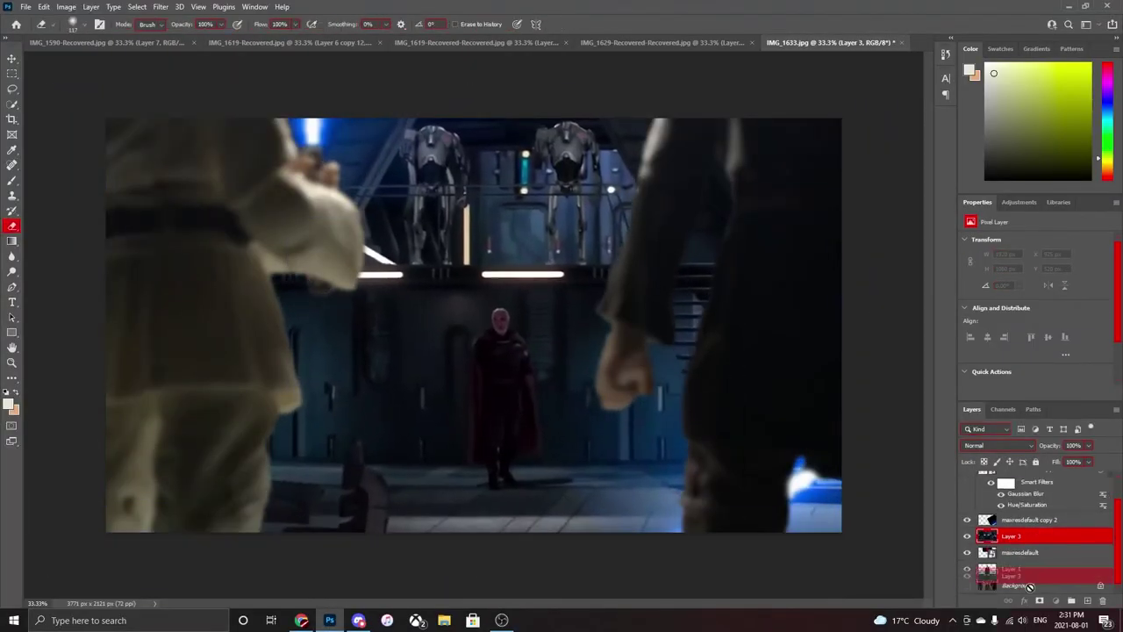
{"action": "key", "text": "ctrl+v"}
{"action": "key", "text": "ctrl+t"}
{"action": "mouse_move", "coordinate": [377, 413]}
{"action": "left_mouse_down"}
{"action": "mouse_move", "coordinate": [460, 402]}
{"action": "mouse_move", "coordinate": [557, 419]}
{"action": "mouse_move", "coordinate": [606, 405]}
{"action": "left_mouse_up"}
{"action": "key", "text": "Return"}
{"action": "key", "text": "e"}
Darken the Dooku figure on Layer 1 with an Exposure gamma of 0.73.
{"action": "left_click", "coordinate": [1018, 552]}
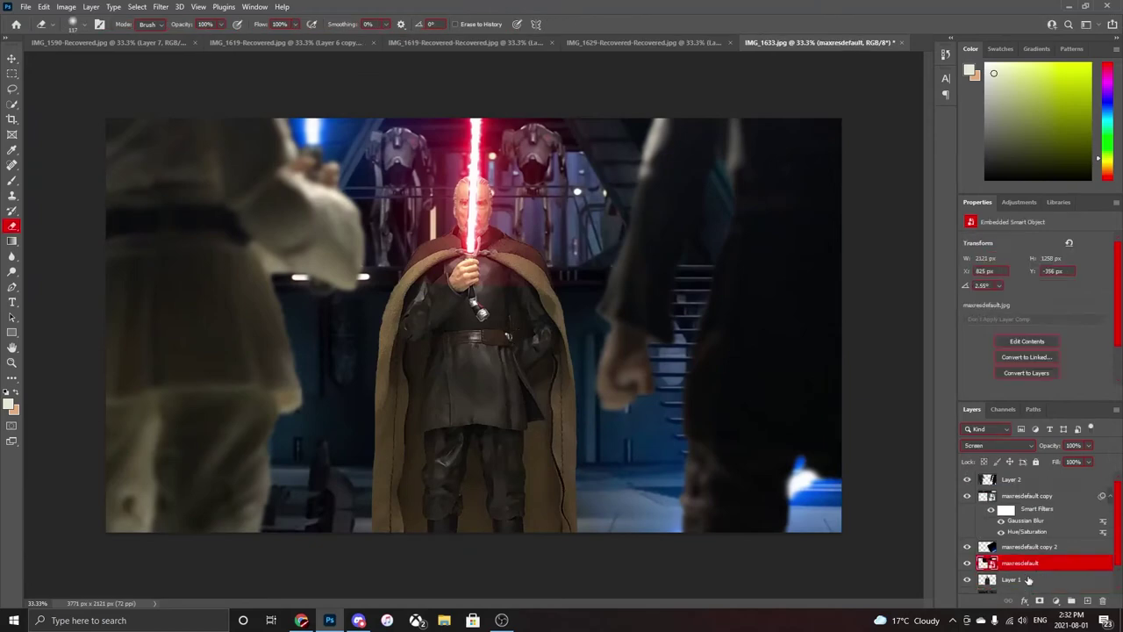
{"action": "left_click", "coordinate": [65, 6]}
{"action": "left_click", "coordinate": [230, 76]}
{"action": "left_click_drag", "start_coordinate": [812, 211], "coordinate": [828, 213]}
{"action": "key", "text": "Return"}
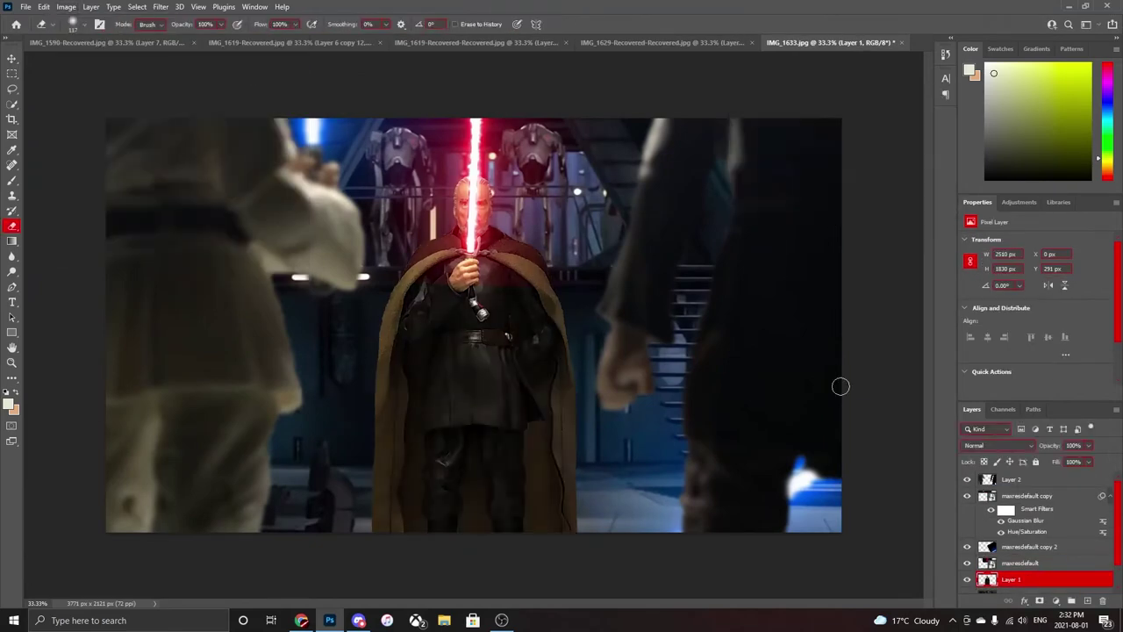
Start a Gaussian Blur on the Layer 3 movie frame.
{"action": "scroll", "coordinate": [1009, 526], "scroll_direction": "down", "scroll_amount": 2}
{"action": "left_click", "coordinate": [1011, 568]}
{"action": "left_click", "coordinate": [161, 6]}
{"action": "left_click", "coordinate": [333, 204]}
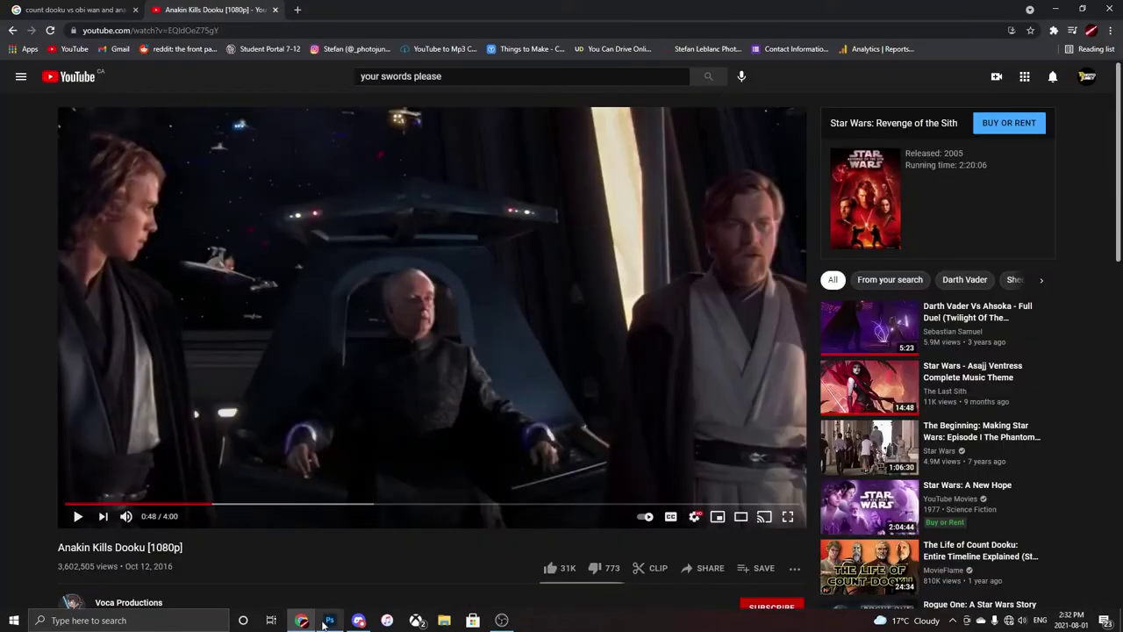
{"action": "left_click", "coordinate": [329, 620]}
Apply the Gaussian Blur to the Layer 3 movie background.
{"action": "key", "text": "Return"}
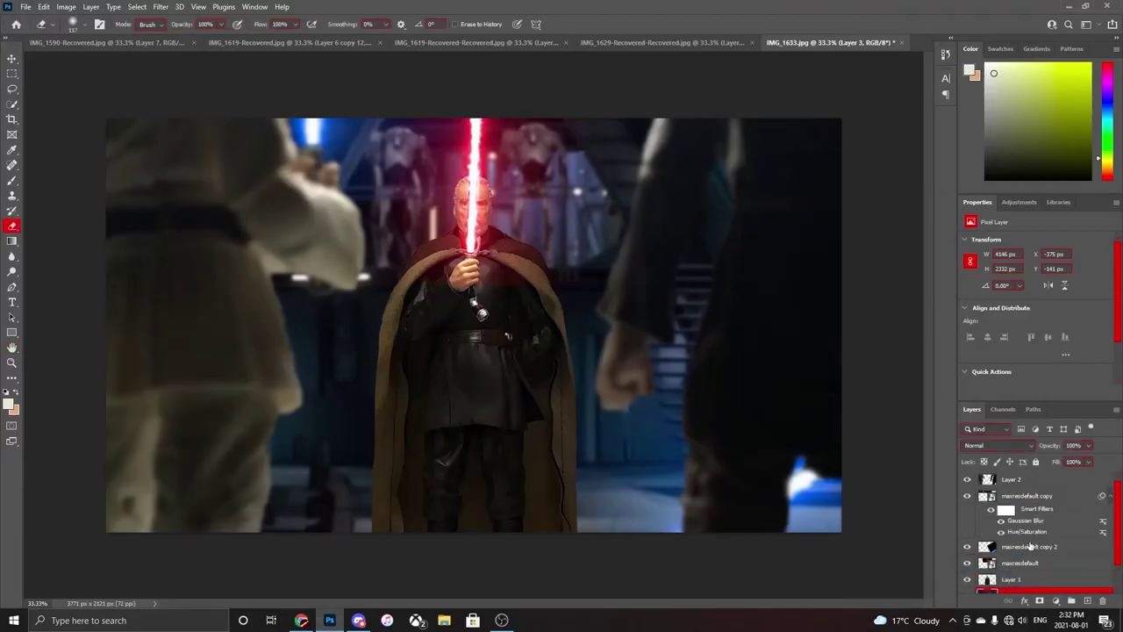
{"action": "scroll", "coordinate": [1031, 544], "scroll_direction": "down", "scroll_amount": 3}
{"action": "scroll", "coordinate": [1031, 545], "scroll_direction": "up", "scroll_amount": 3}
{"action": "scroll", "coordinate": [1031, 545], "scroll_direction": "down", "scroll_amount": 3}
{"action": "scroll", "coordinate": [1031, 544], "scroll_direction": "up", "scroll_amount": 3}
Adjust the Color Balance of the Dooku figure on Layer 1.
{"action": "left_click", "coordinate": [1010, 580]}
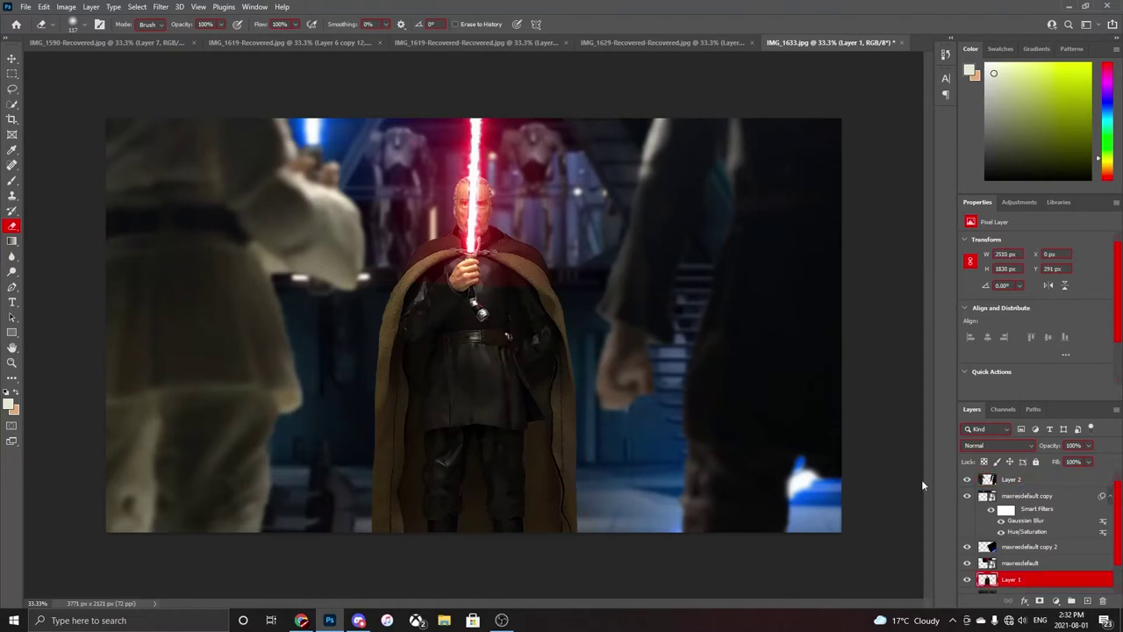
{"action": "left_click", "coordinate": [66, 6]}
{"action": "left_click", "coordinate": [276, 108]}
{"action": "key", "text": "Return"}
{"action": "mouse_move", "coordinate": [853, 213]}
{"action": "left_mouse_down"}
{"action": "mouse_move", "coordinate": [864, 214]}
{"action": "mouse_move", "coordinate": [829, 211]}
{"action": "left_mouse_up"}
Cool Layer 2's foreground figures toward blue and darken them with 0.81 exposure gamma.
{"action": "left_click", "coordinate": [1011, 479]}
{"action": "left_click", "coordinate": [66, 6]}
{"action": "left_click", "coordinate": [277, 108]}
{"action": "left_click", "coordinate": [968, 162]}
{"action": "left_click", "coordinate": [66, 6]}
{"action": "left_click", "coordinate": [254, 71]}
{"action": "key", "text": "Return"}
Rasterize the maxresdefault and maxresdefault copy glow layers.
{"action": "left_click", "coordinate": [1019, 563]}
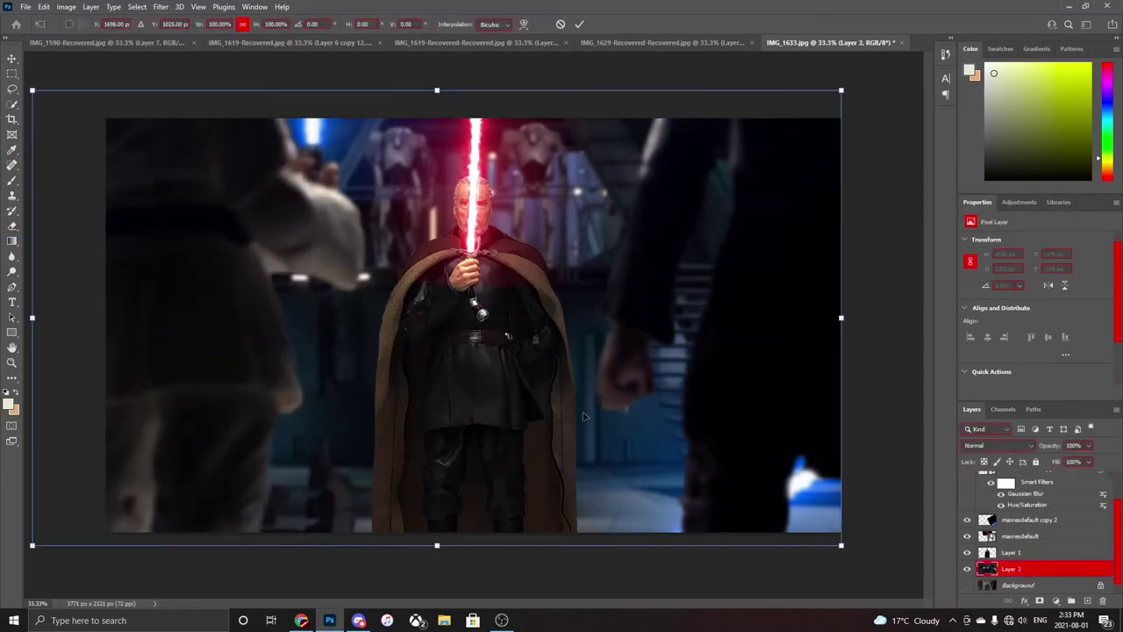
{"action": "left_click", "coordinate": [490, 299]}
{"action": "left_click", "coordinate": [545, 238]}
{"action": "right_click", "coordinate": [550, 238]}
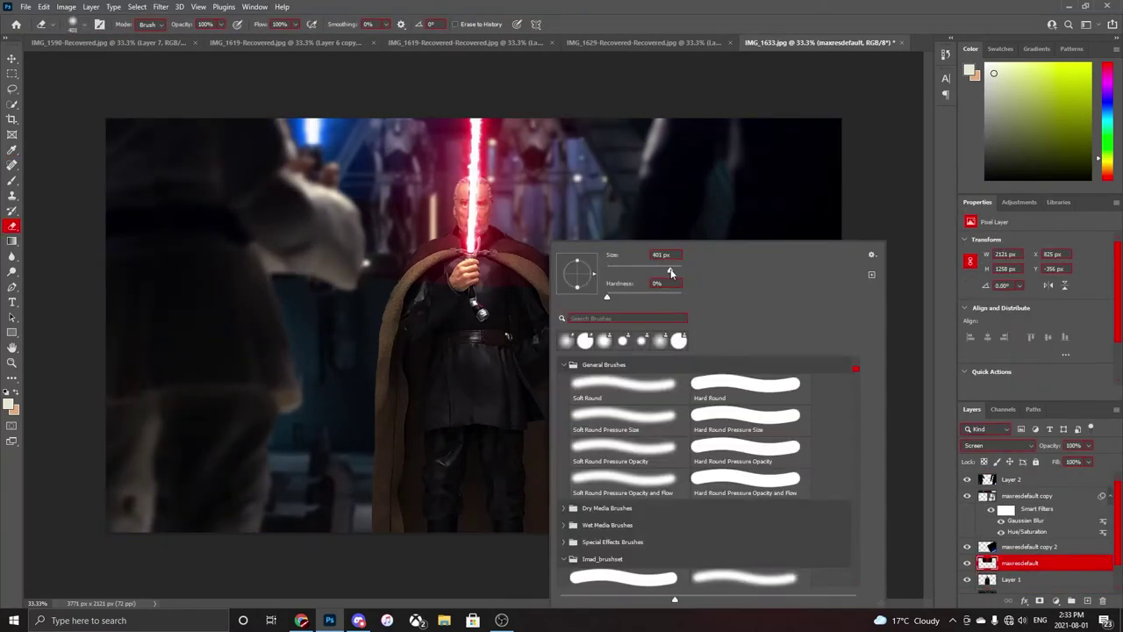
{"action": "key", "text": "Escape"}
{"action": "left_click", "coordinate": [1027, 495]}
{"action": "left_click", "coordinate": [357, 241]}
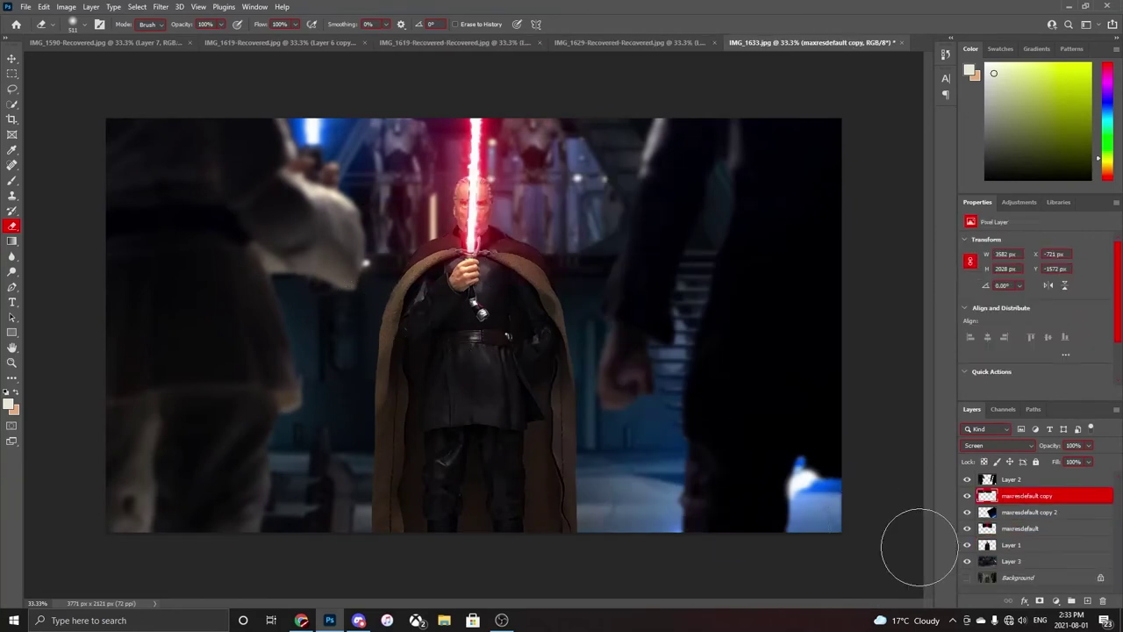
{"action": "left_click", "coordinate": [1039, 560]}
Darken the movie background on Layer 3 with an Exposure adjustment, then inspect the figures up close.
{"action": "left_click", "coordinate": [161, 7]}
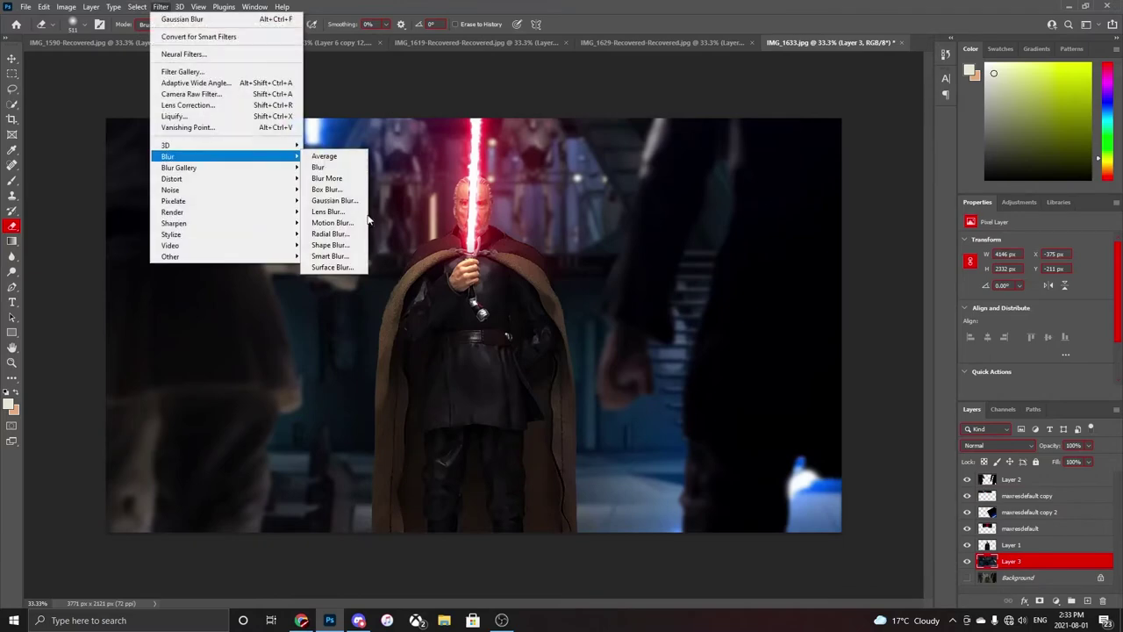
{"action": "left_click", "coordinate": [66, 6]}
{"action": "left_click", "coordinate": [289, 88]}
{"action": "left_click", "coordinate": [812, 212]}
{"action": "key", "text": "Return"}
{"action": "key", "text": "e"}
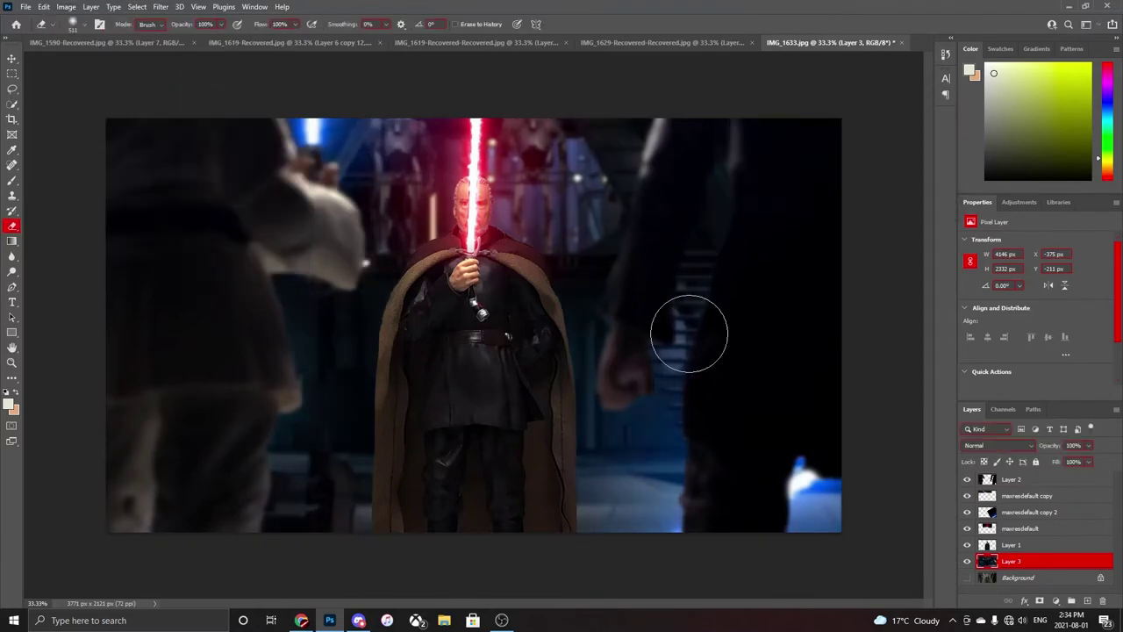
{"action": "key", "text": "ctrl+plus"}
{"action": "scroll", "coordinate": [783, 376], "scroll_direction": "down", "scroll_amount": 5}
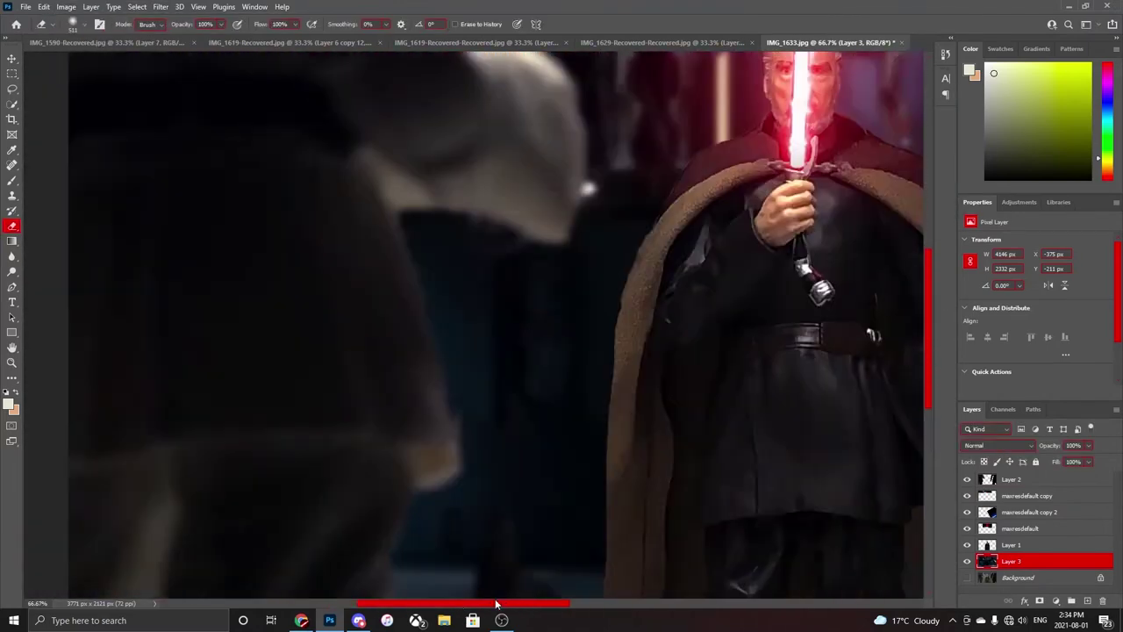
{"action": "key", "text": "ctrl+minus"}
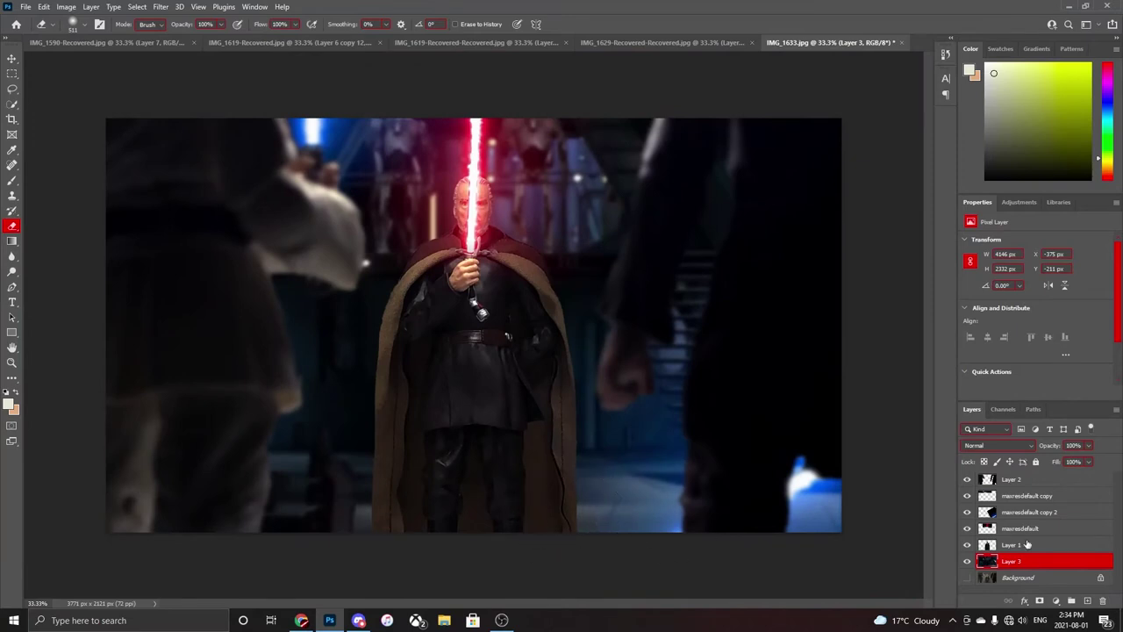
Grade Layer 1's Dooku figure: Exposure gamma 0.90, saturation -27 and a slight blue Color Balance.
{"action": "left_click", "coordinate": [1026, 545]}
{"action": "left_click", "coordinate": [66, 6]}
{"action": "left_click", "coordinate": [289, 87]}
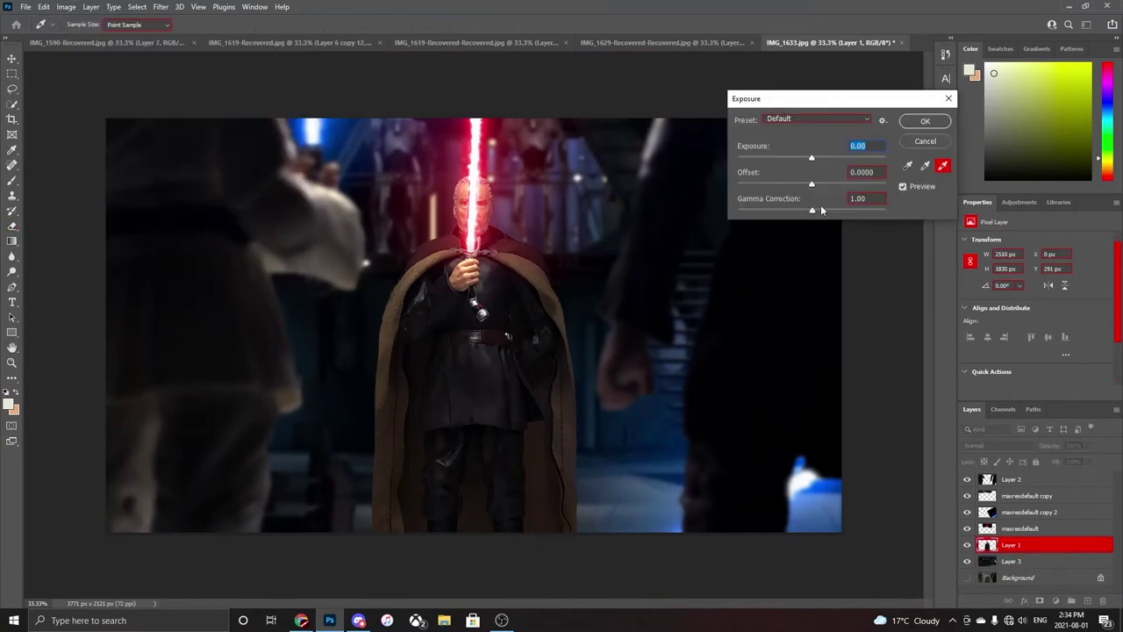
{"action": "left_click", "coordinate": [925, 122]}
{"action": "left_click", "coordinate": [66, 6]}
{"action": "left_click", "coordinate": [290, 121]}
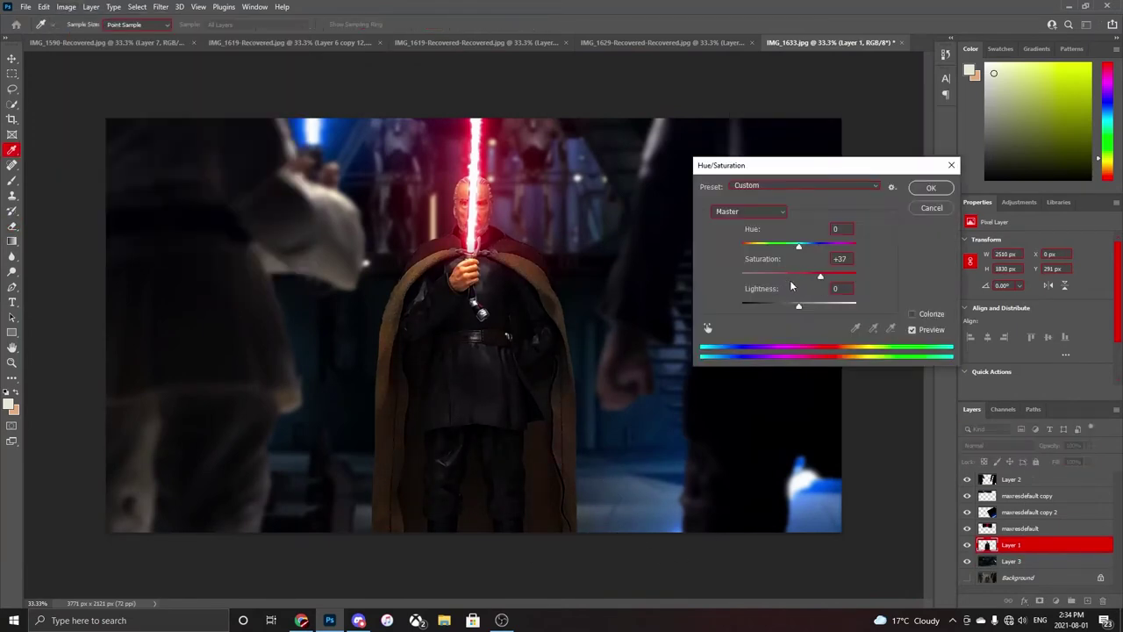
{"action": "left_click", "coordinate": [785, 277]}
{"action": "key", "text": "Return"}
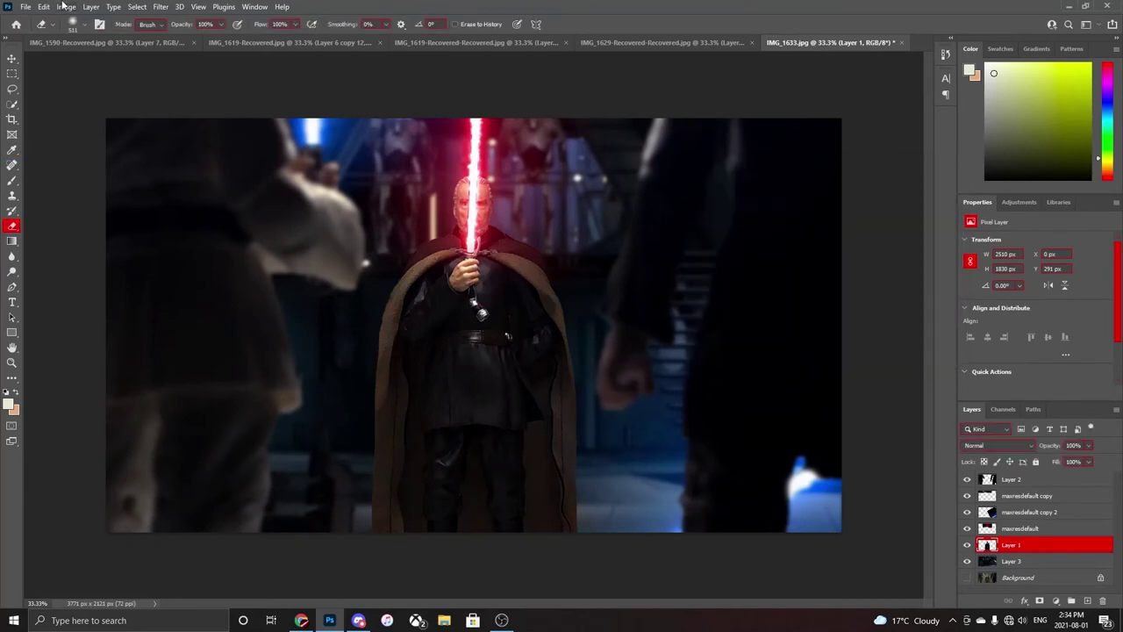
{"action": "left_click", "coordinate": [66, 6]}
{"action": "left_click", "coordinate": [289, 138]}
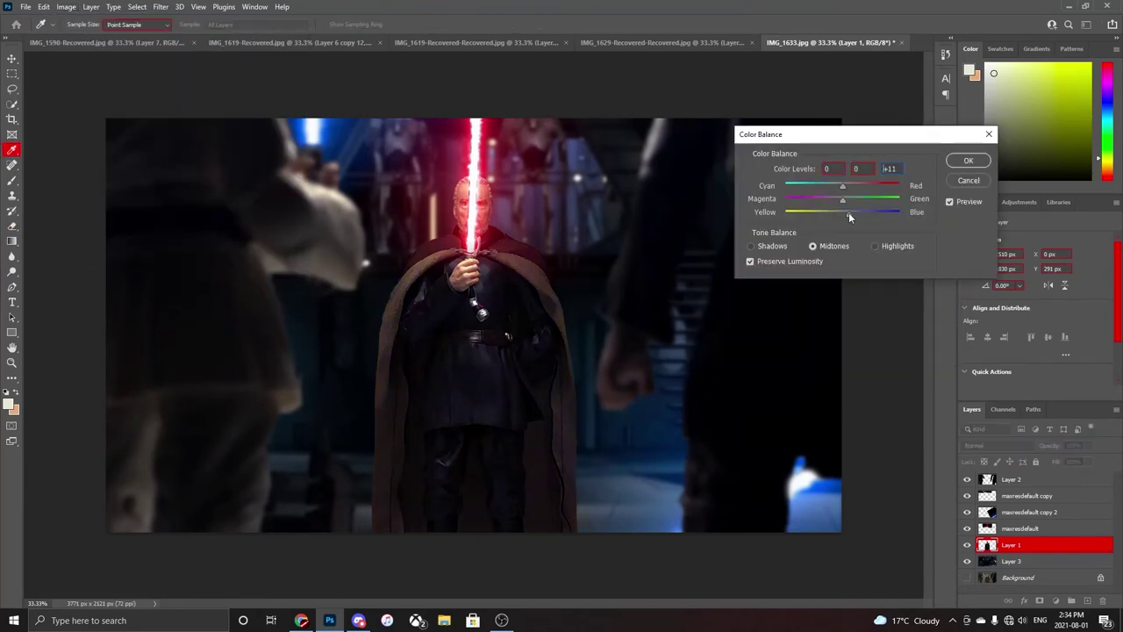
{"action": "left_click", "coordinate": [968, 161]}
Adjust Layer 3's Color Balance, then erase over the right-hand figure so the stairs show through.
{"action": "left_click", "coordinate": [1011, 561]}
{"action": "key", "text": "e"}
{"action": "left_click", "coordinate": [66, 7]}
{"action": "left_click", "coordinate": [211, 109]}
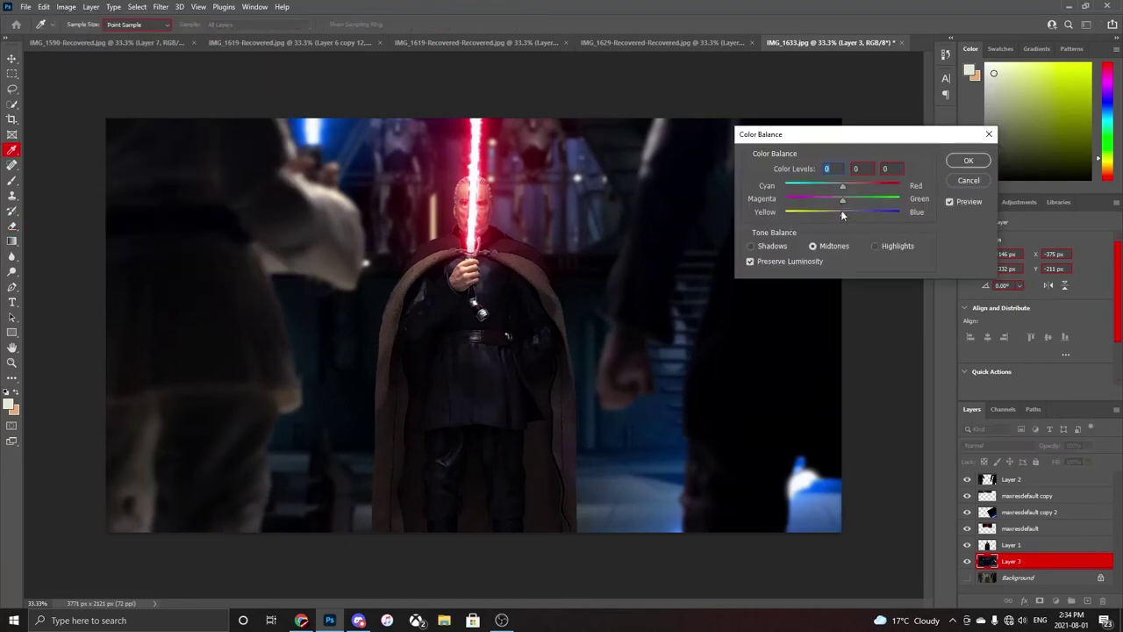
{"action": "key", "text": "Return"}
{"action": "left_click_drag", "start_coordinate": [778, 306], "coordinate": [668, 329]}
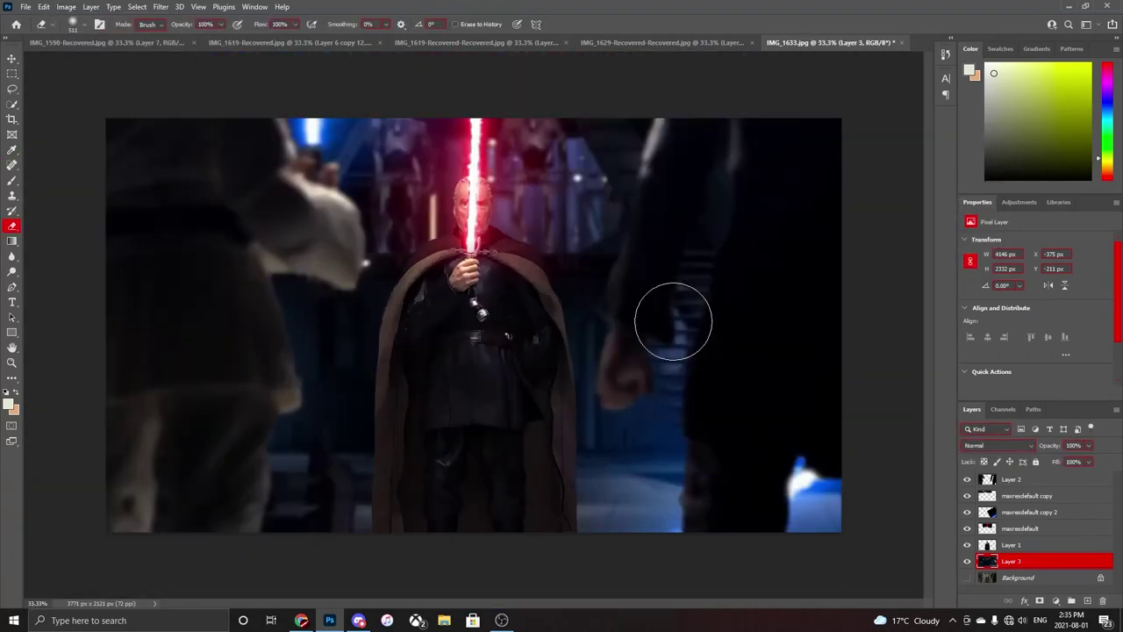
Burn Dooku's cloak darker on Layer 1 while zoomed in, then zoom out to the full composite.
{"action": "left_click", "coordinate": [1050, 546]}
{"action": "key", "text": "ctrl+plus"}
{"action": "key", "text": "ctrl+plus"}
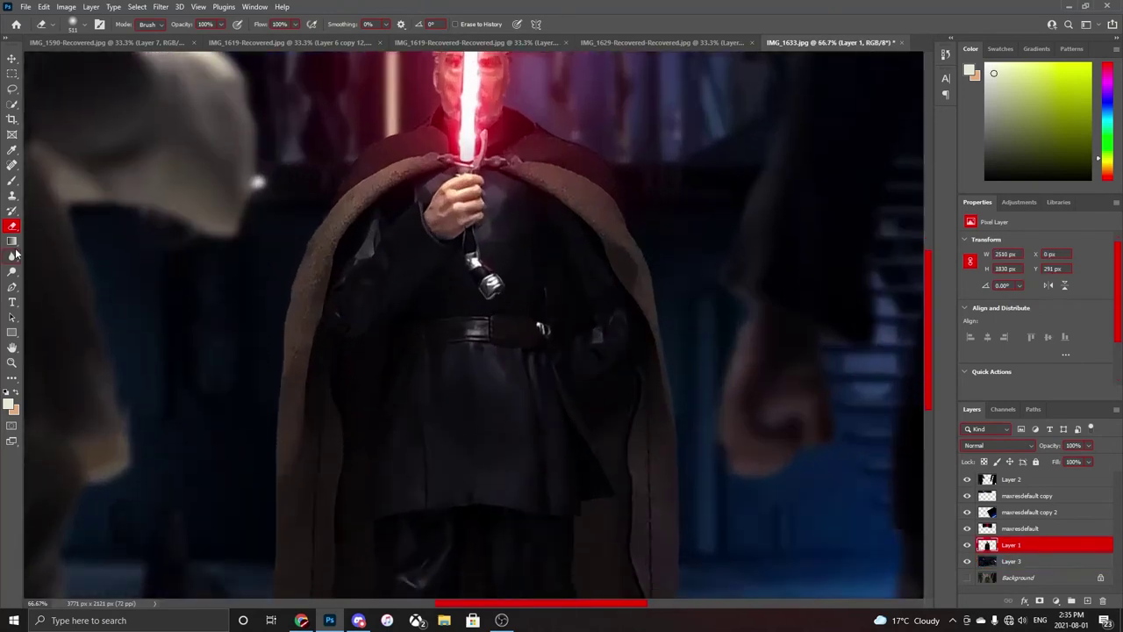
{"action": "left_click", "coordinate": [11, 271]}
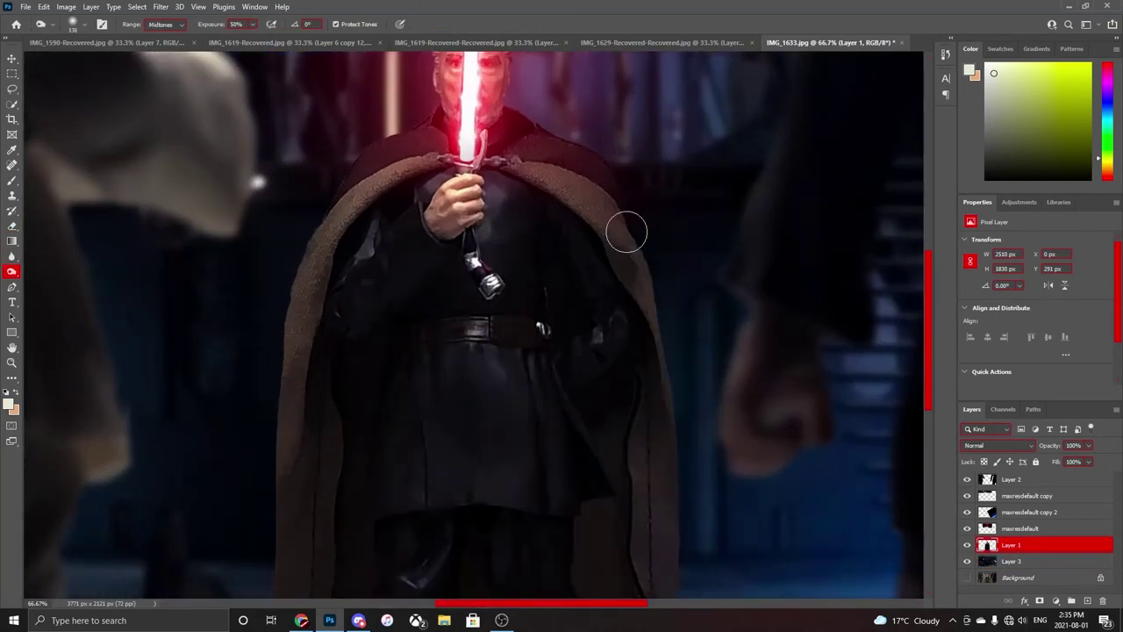
{"action": "scroll", "coordinate": [343, 454], "scroll_direction": "down", "scroll_amount": 2}
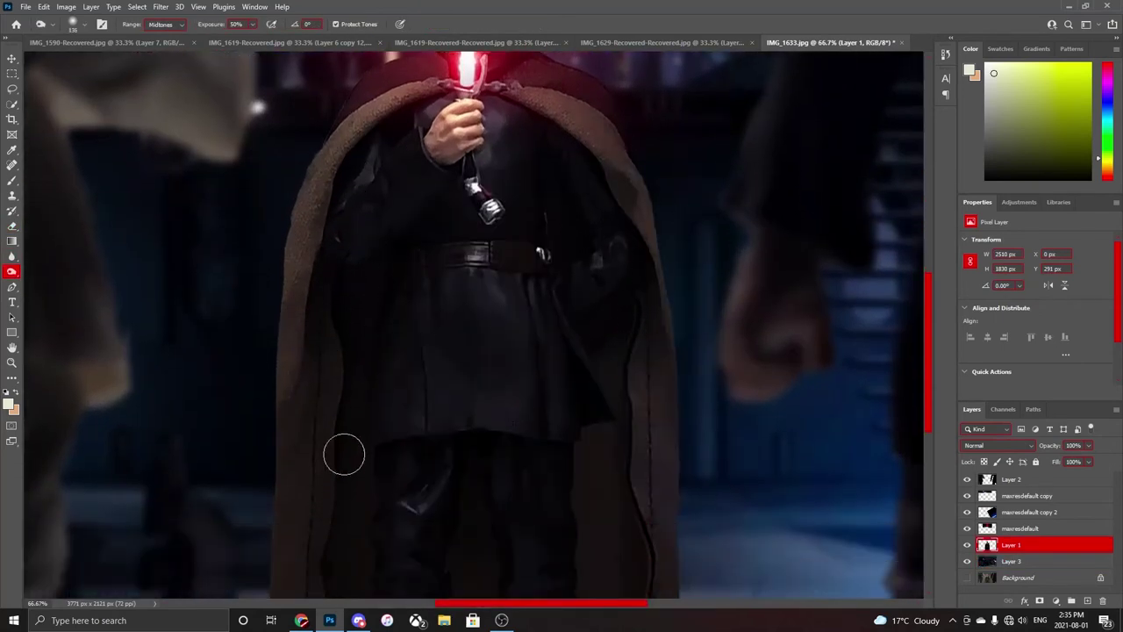
{"action": "scroll", "coordinate": [354, 504], "scroll_direction": "down", "scroll_amount": 2}
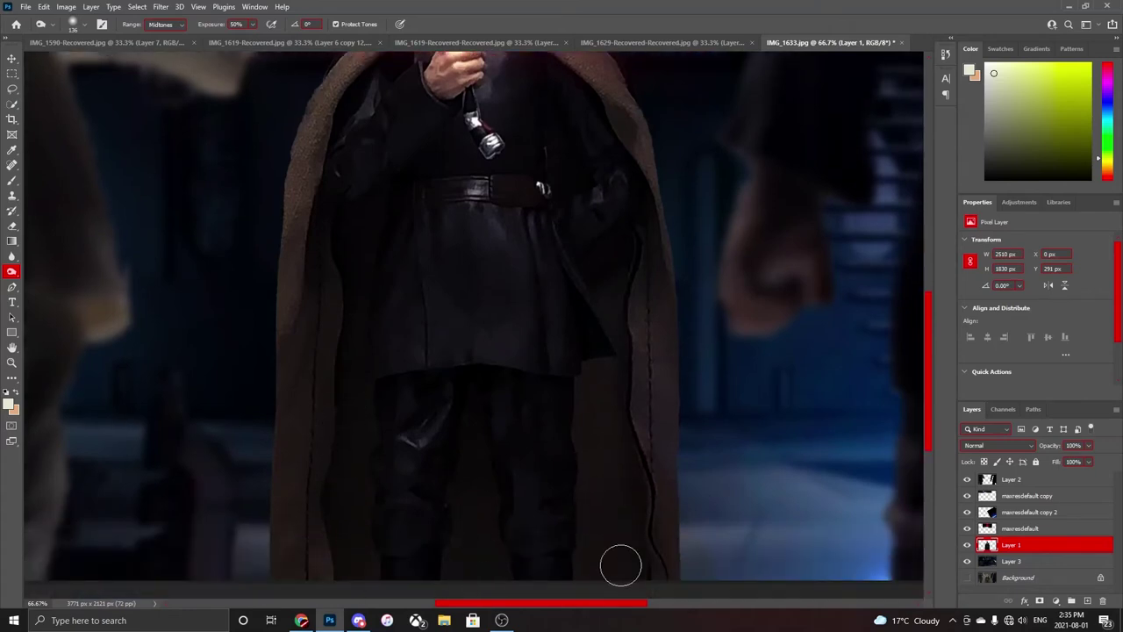
{"action": "scroll", "coordinate": [619, 304], "scroll_direction": "up", "scroll_amount": 5}
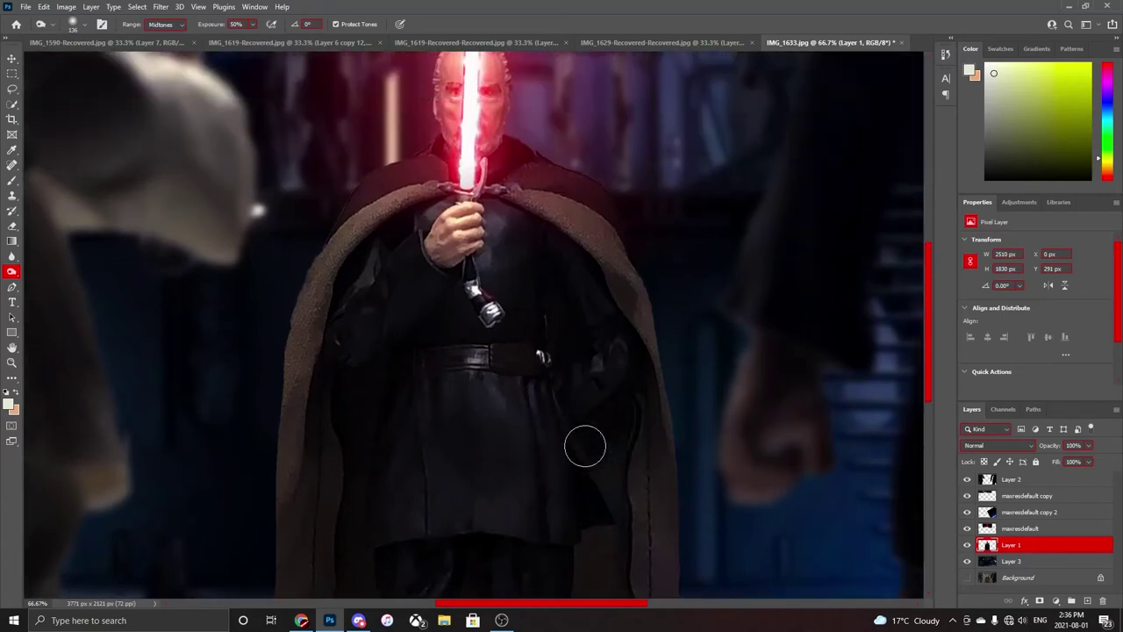
{"action": "scroll", "coordinate": [585, 446], "scroll_direction": "up", "scroll_amount": 1}
{"action": "key", "text": "ctrl+minus"}
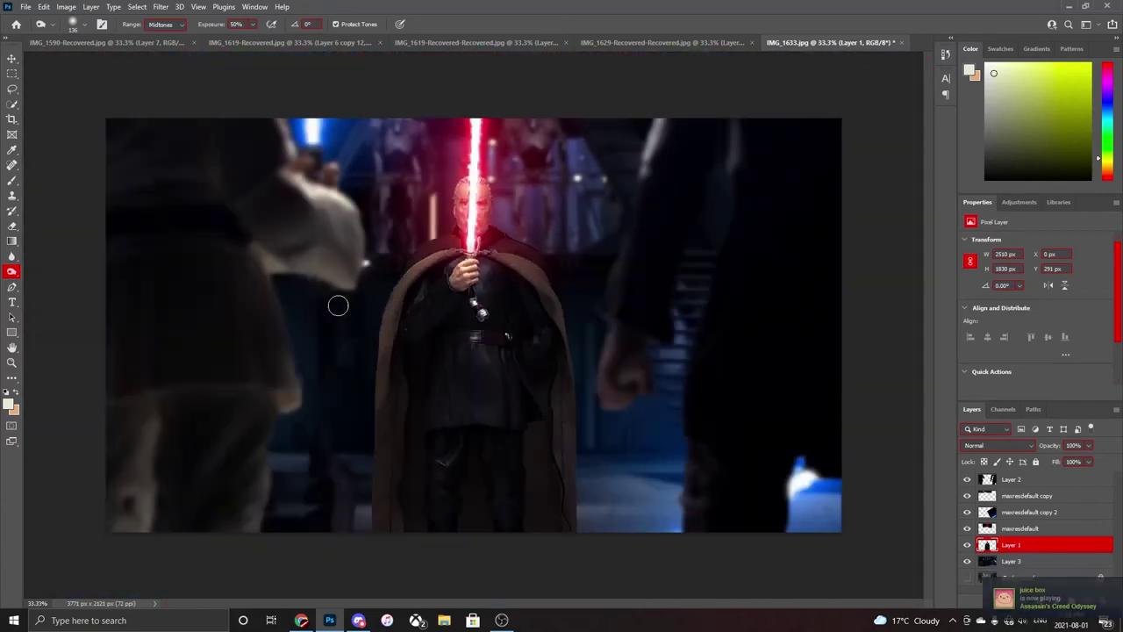
{"action": "left_click", "coordinate": [26, 6]}
Place the embedded 6835968_preview glow image, then enlarge and position it over the scene.
{"action": "left_click", "coordinate": [53, 238]}
{"action": "double_click", "coordinate": [250, 399]}
{"action": "left_click_drag", "start_coordinate": [676, 526], "coordinate": [872, 389]}
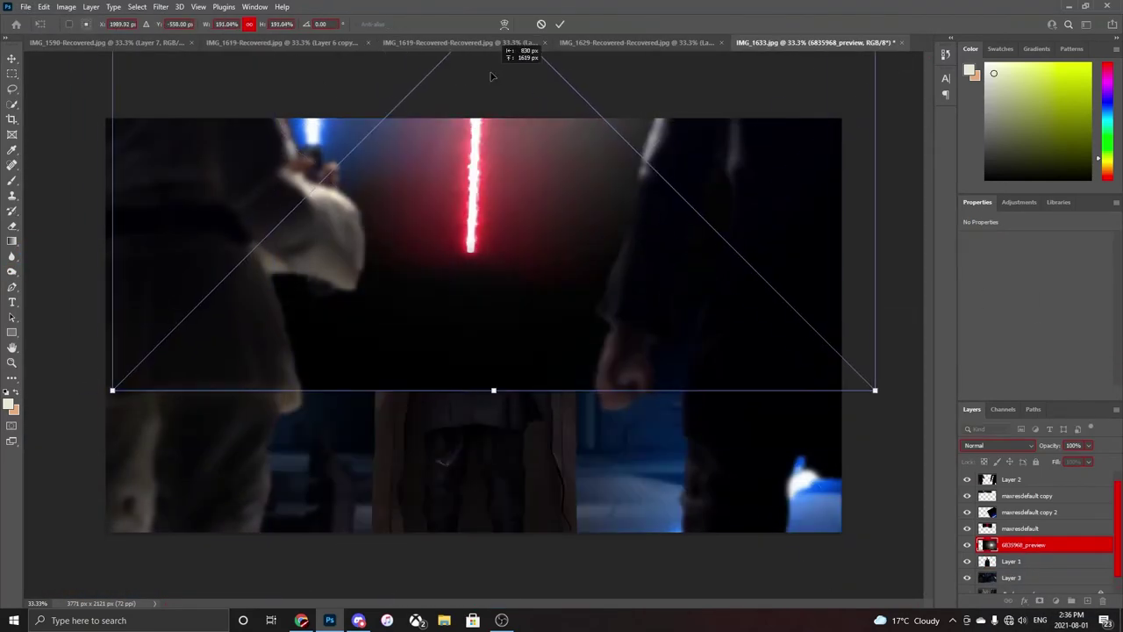
{"action": "scroll", "coordinate": [1009, 445], "scroll_direction": "down", "scroll_amount": 8}
{"action": "key", "text": "Return"}
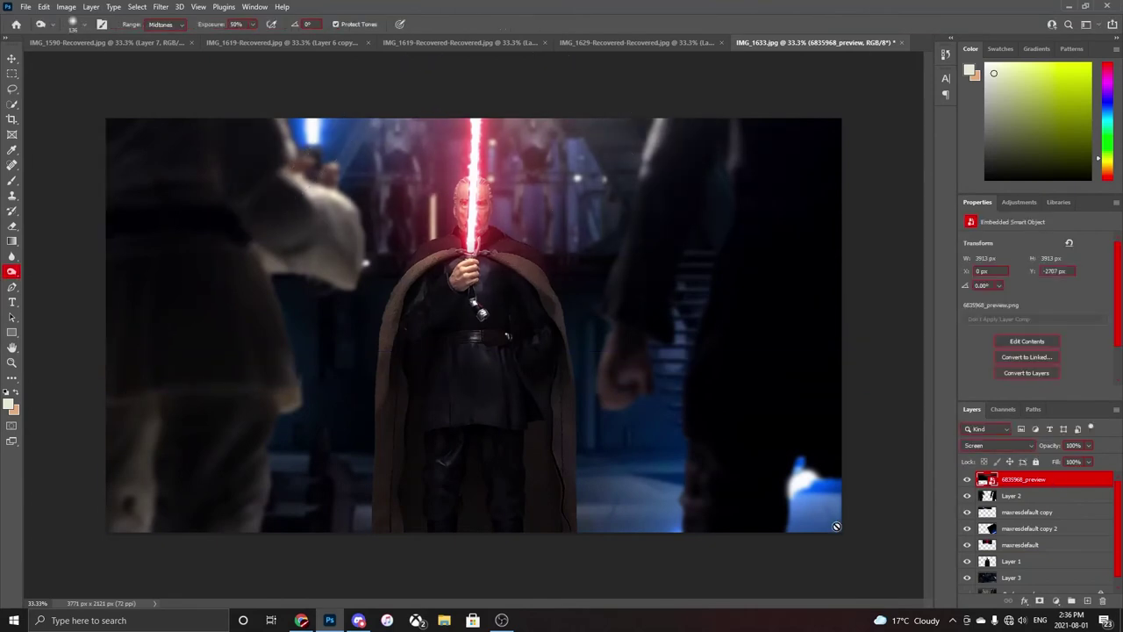
Brighten the figure's face on Layer 1 with the Dodge tool.
{"action": "scroll", "coordinate": [485, 240], "scroll_direction": "up", "scroll_amount": 2}
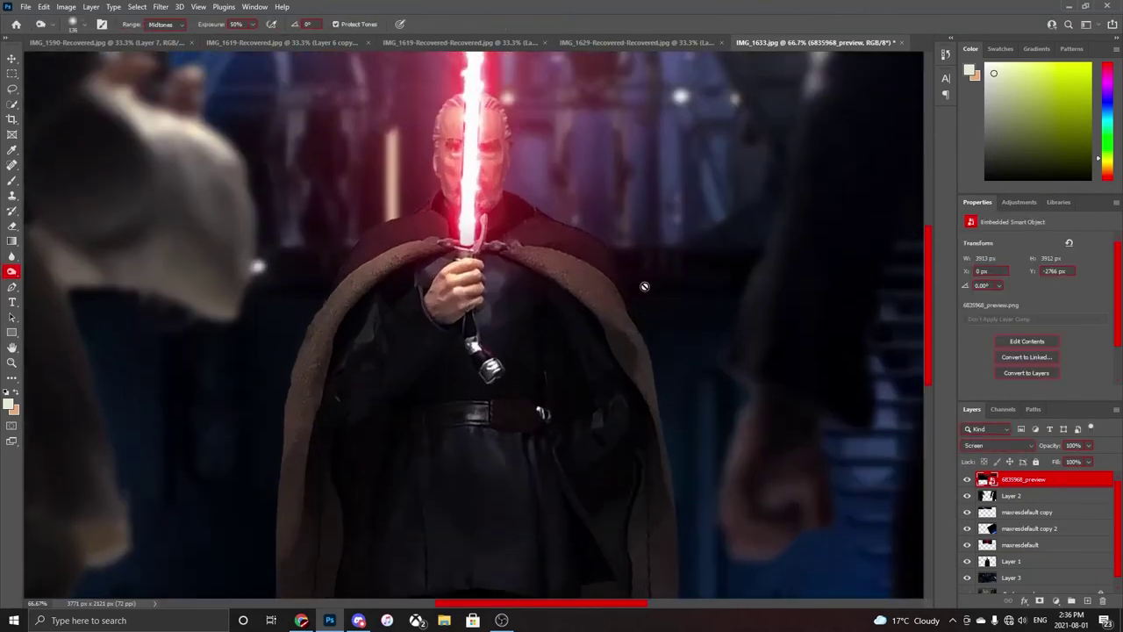
{"action": "scroll", "coordinate": [484, 241], "scroll_direction": "up", "scroll_amount": 1}
{"action": "right_click", "coordinate": [386, 250]}
{"action": "key", "text": "Escape"}
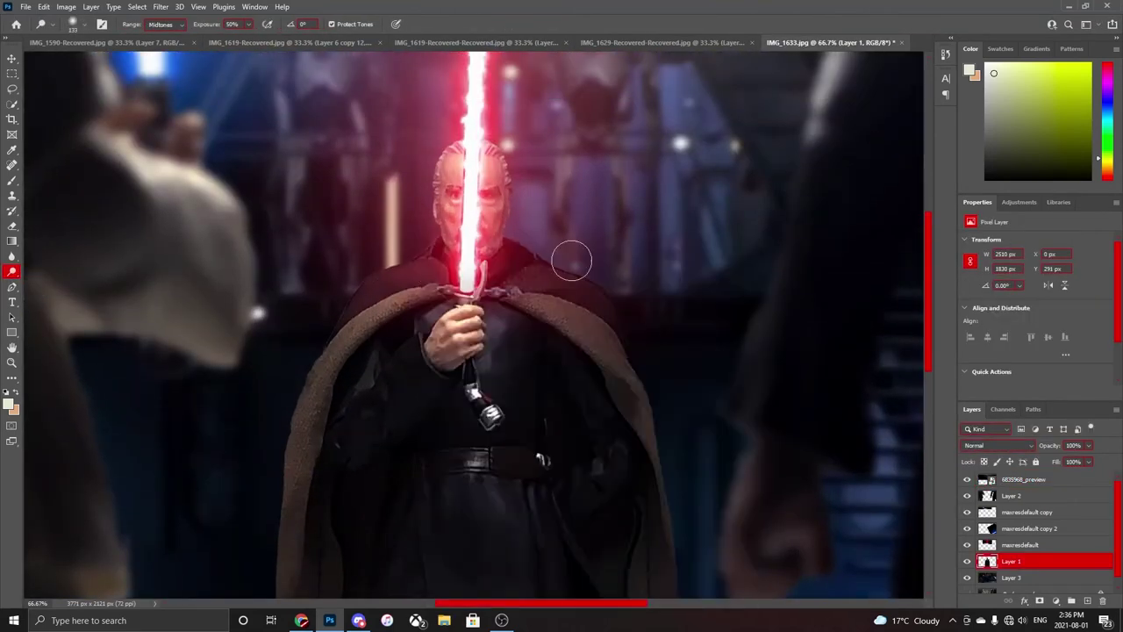
{"action": "left_click_drag", "start_coordinate": [450, 149], "coordinate": [457, 193]}
{"action": "right_click", "coordinate": [474, 392]}
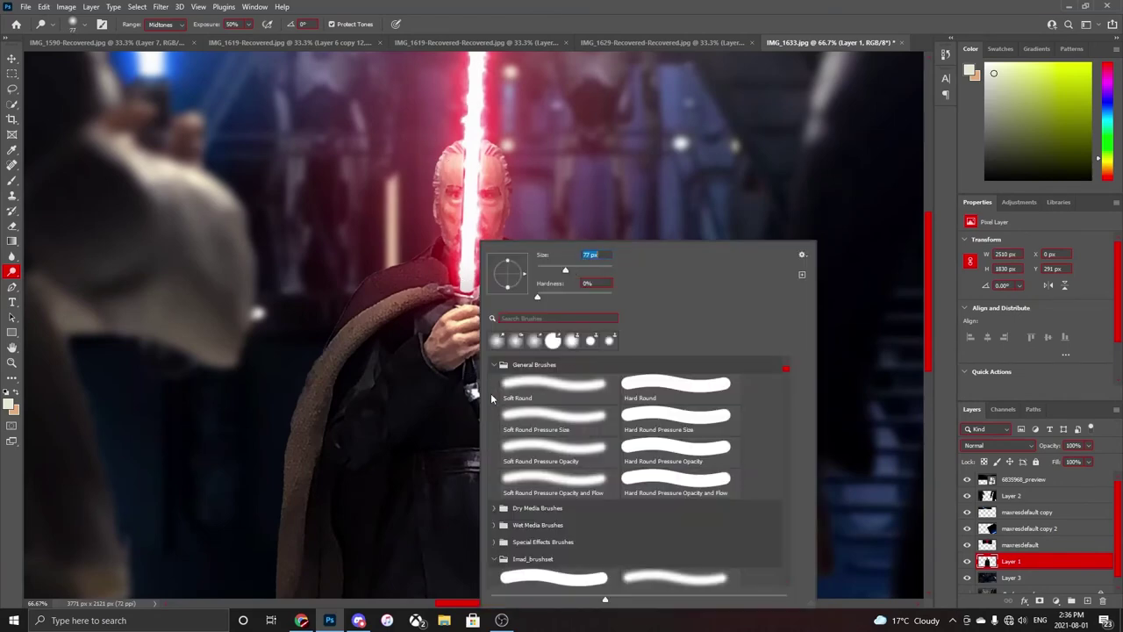
{"action": "key", "text": "Escape"}
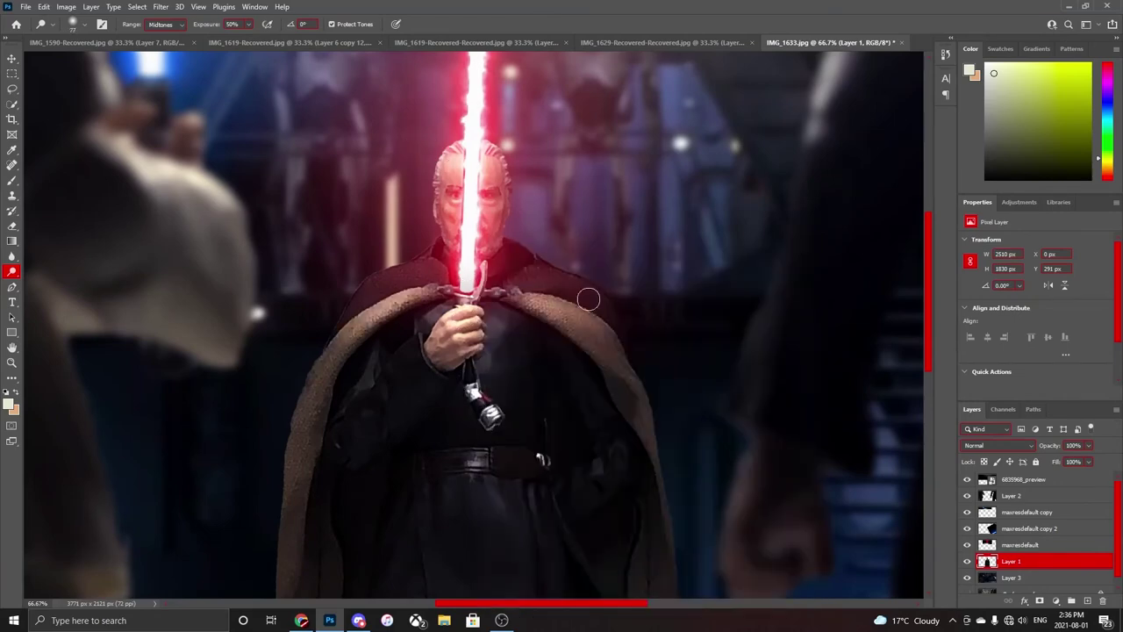
Enlarge the dodge brush to work the cloak, then make Layer 2 active.
{"action": "scroll", "coordinate": [588, 405], "scroll_direction": "down", "scroll_amount": 1}
{"action": "scroll", "coordinate": [595, 405], "scroll_direction": "down", "scroll_amount": 2}
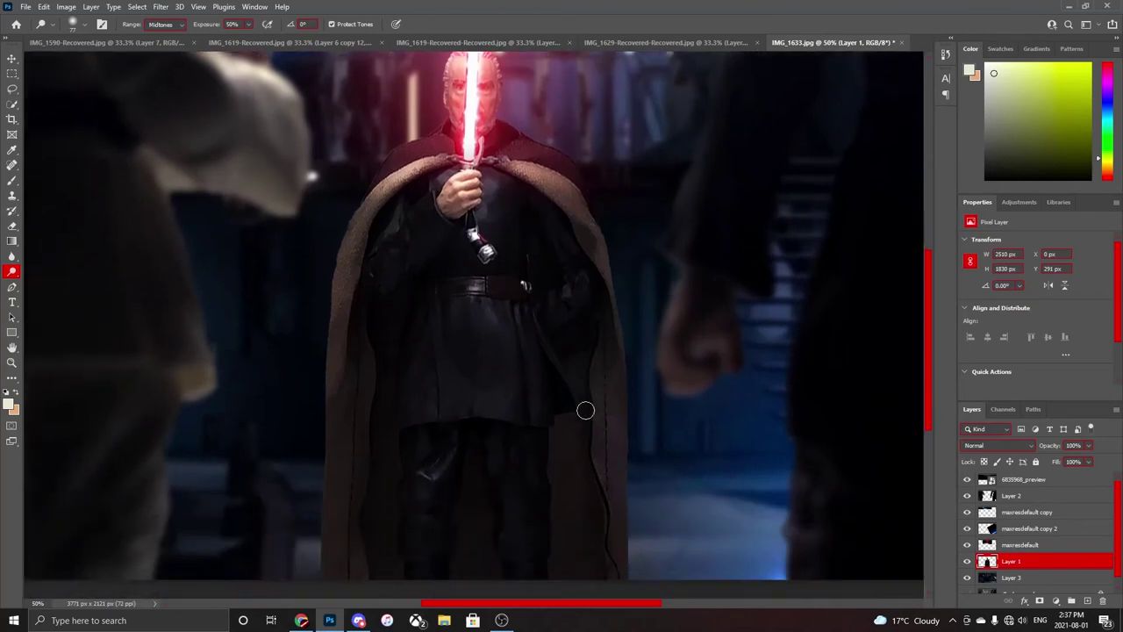
{"action": "right_click", "coordinate": [588, 406]}
{"action": "right_click", "coordinate": [434, 421]}
{"action": "key", "text": "Escape"}
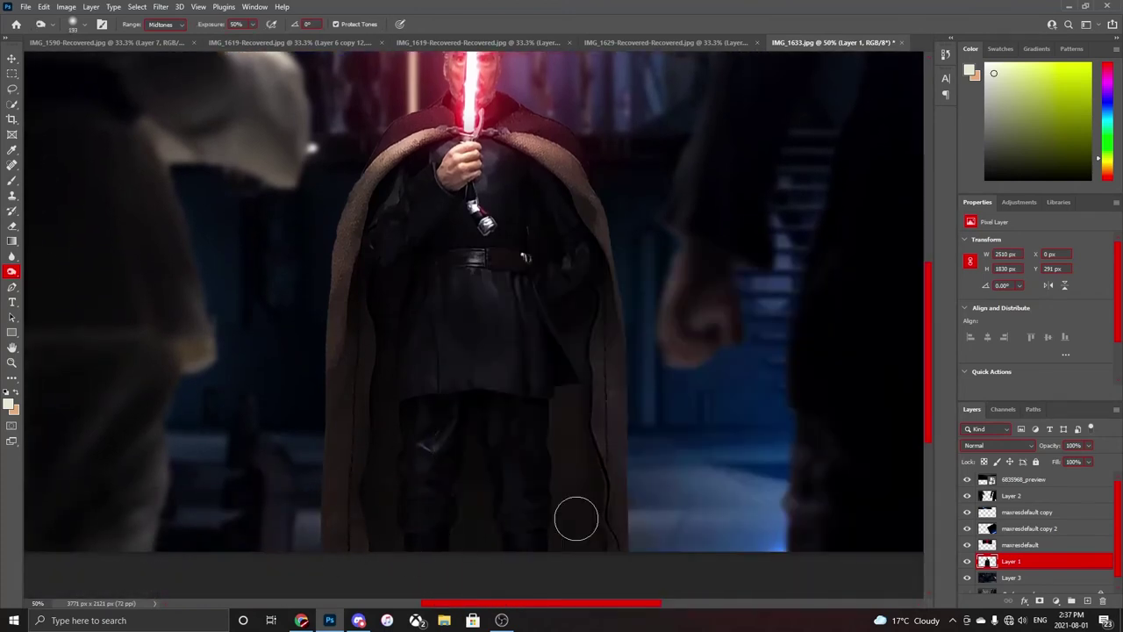
{"action": "scroll", "coordinate": [574, 483], "scroll_direction": "down", "scroll_amount": 1}
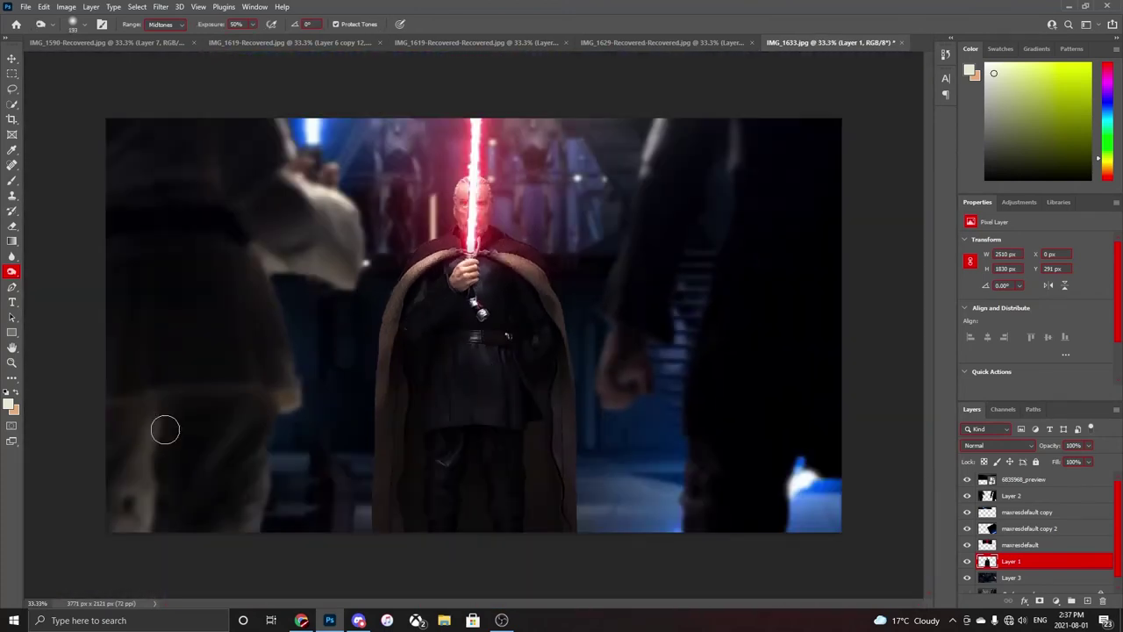
{"action": "left_click", "coordinate": [1011, 495]}
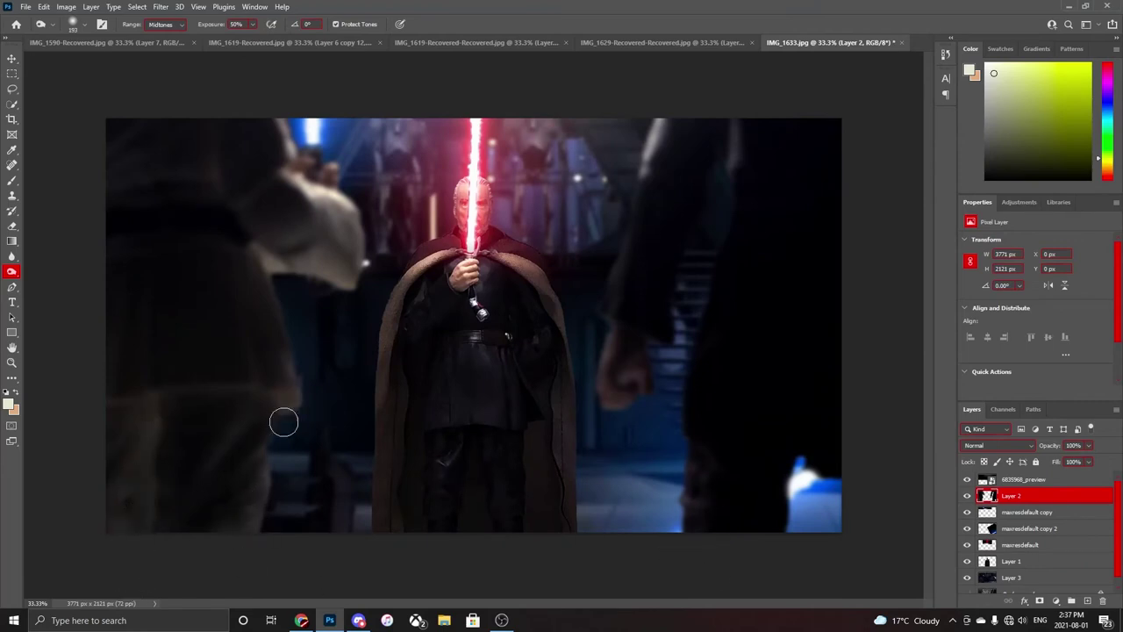
Burn the left figure's robe edge on Layer 2 and the hangar backdrop on Layer 3.
{"action": "left_click_drag", "start_coordinate": [284, 421], "coordinate": [290, 395]}
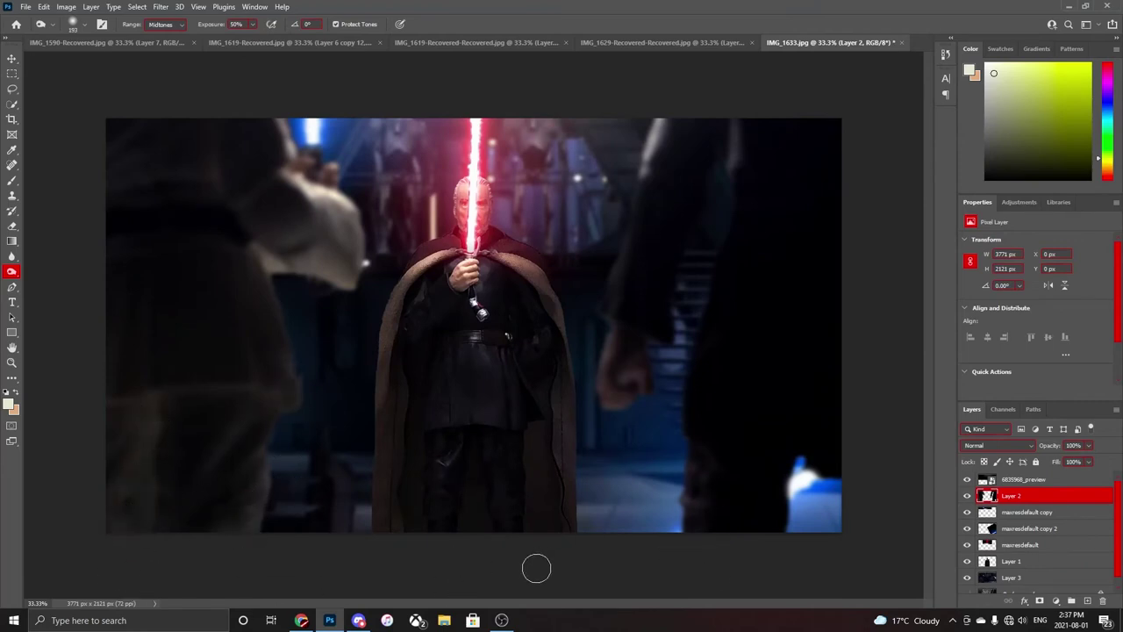
{"action": "left_click", "coordinate": [1053, 577]}
{"action": "right_click", "coordinate": [562, 292]}
{"action": "key", "text": "Return"}
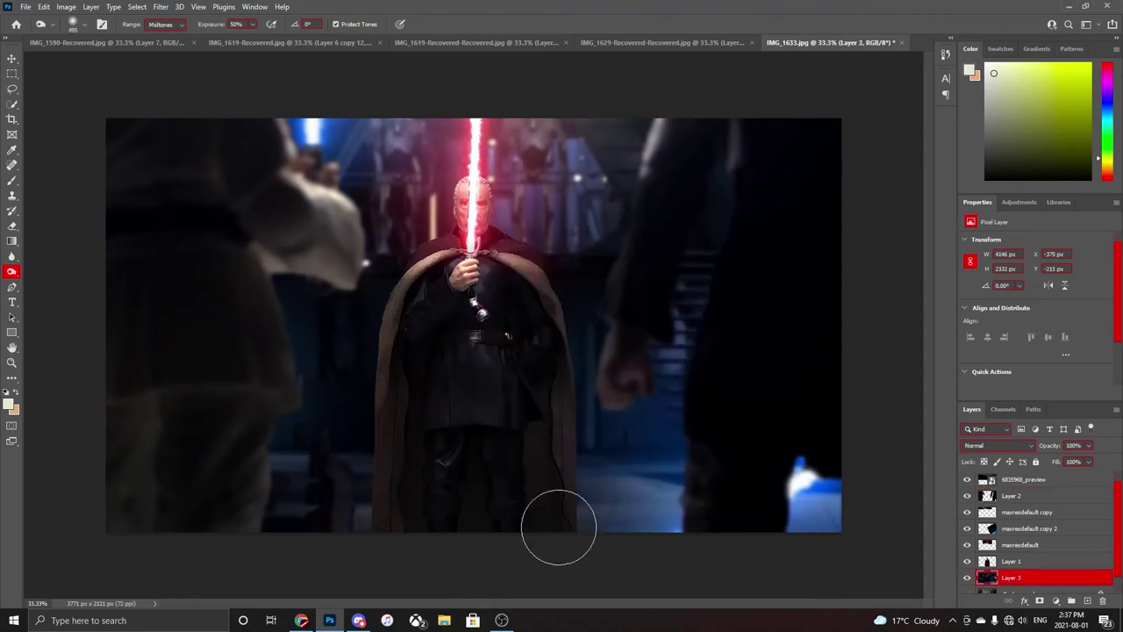
{"action": "right_click", "coordinate": [408, 286]}
{"action": "key", "text": "Escape"}
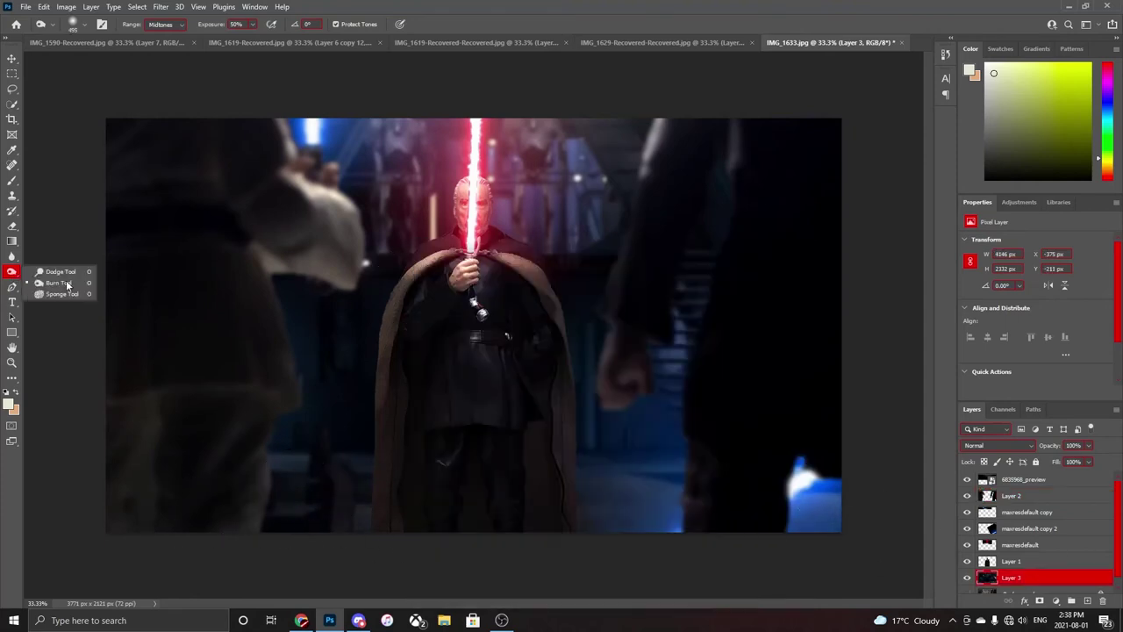
{"action": "right_click", "coordinate": [494, 286]}
{"action": "key", "text": "Escape"}
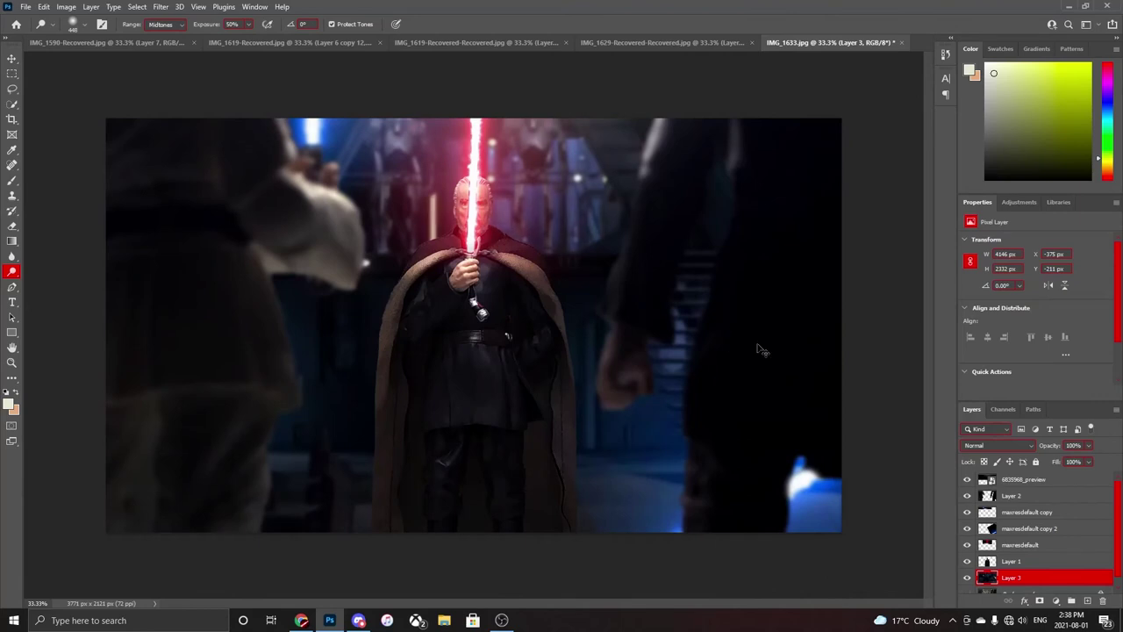
Continue burning Layer 3 zoomed in, then select Layer 1 alongside it for merging.
{"action": "key", "text": "ctrl+plus"}
{"action": "right_click", "coordinate": [466, 306]}
{"action": "key", "text": "Escape"}
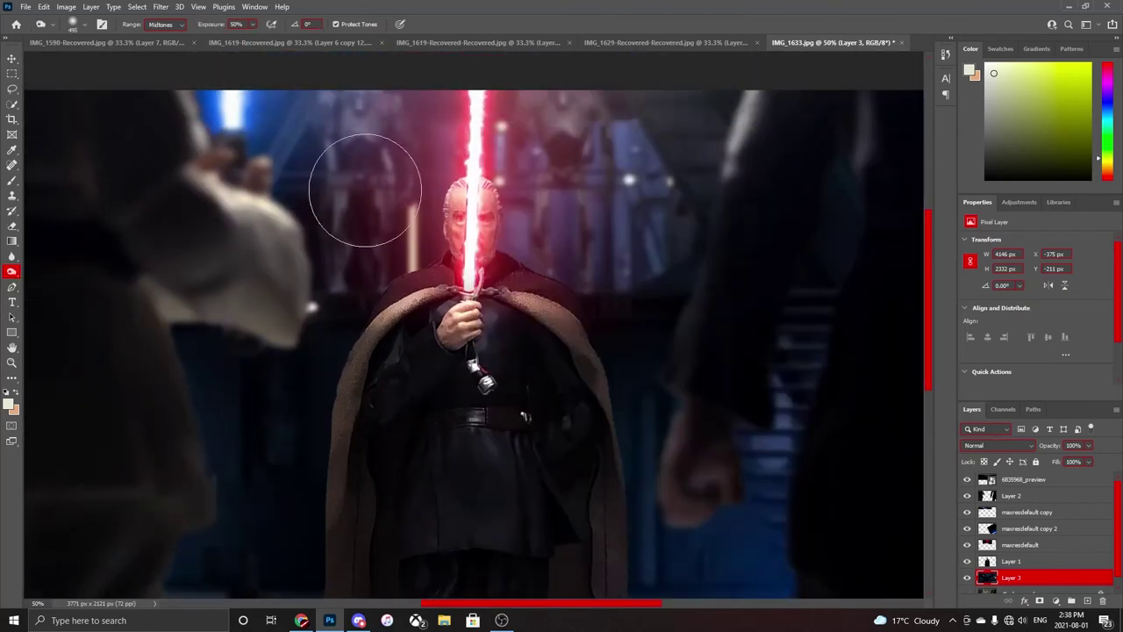
{"action": "key", "text": "ctrl+minus"}
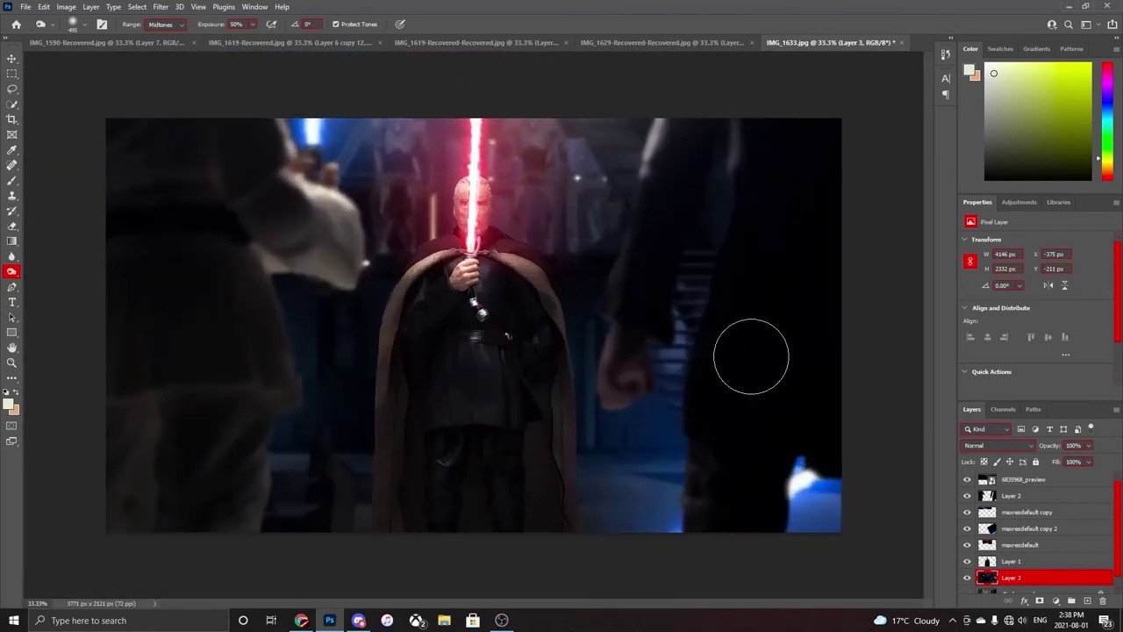
{"action": "left_click", "coordinate": [1017, 560], "text": "ctrl"}
{"action": "right_click", "coordinate": [1022, 553]}
Merge the selected layers and set Screen mode, then undo to restore Layer 1 separately.
{"action": "left_click", "coordinate": [1016, 401]}
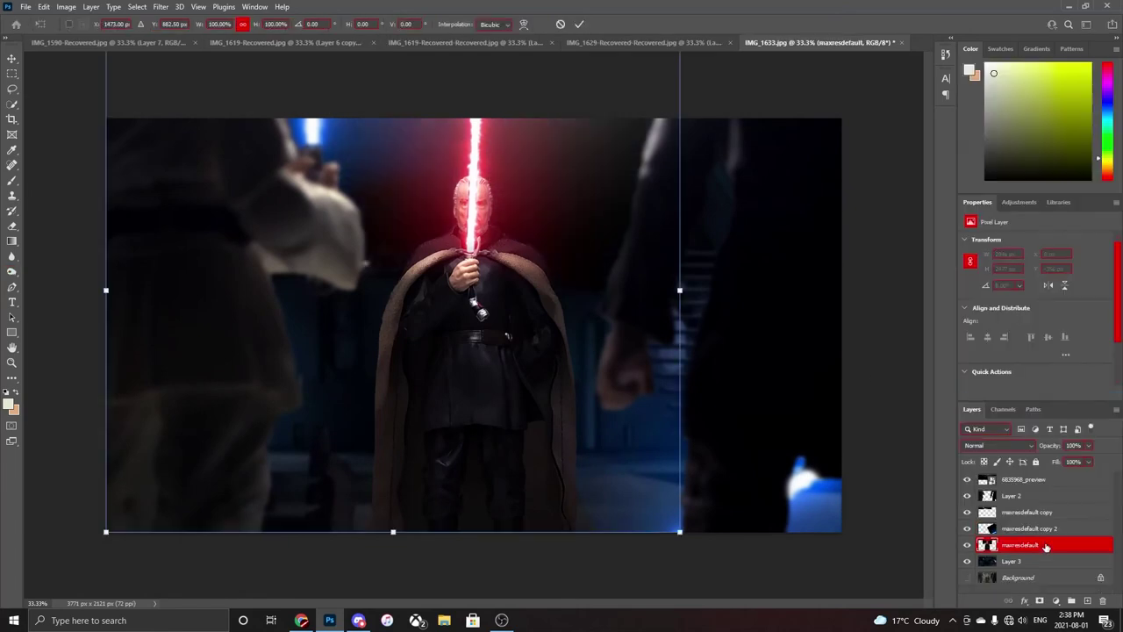
{"action": "left_click", "coordinate": [998, 445]}
{"action": "left_click", "coordinate": [991, 415]}
{"action": "key", "text": "ctrl+z"}
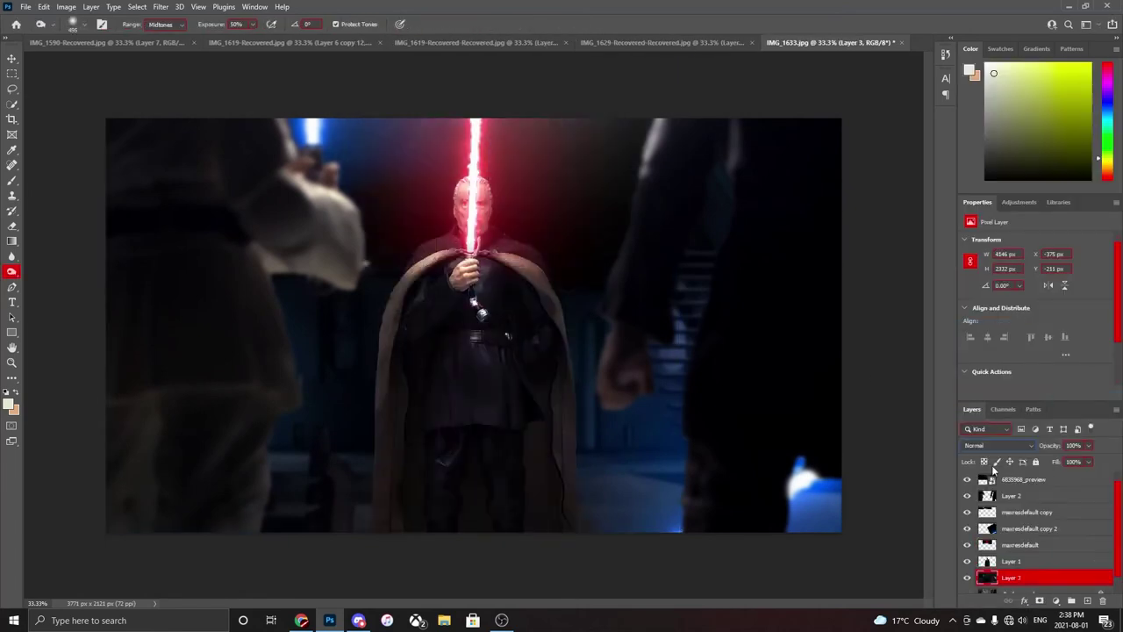
{"action": "key", "text": "ctrl+z"}
Shift Layer 1's figure into a new position and commit a transform on maxresdefault.
{"action": "key", "text": "ctrl+t"}
{"action": "mouse_move", "coordinate": [294, 357]}
{"action": "left_mouse_down"}
{"action": "mouse_move", "coordinate": [533, 362]}
{"action": "mouse_move", "coordinate": [520, 362]}
{"action": "left_mouse_up"}
{"action": "key", "text": "Return"}
{"action": "left_click", "coordinate": [1019, 544]}
{"action": "key", "text": "ctrl+t"}
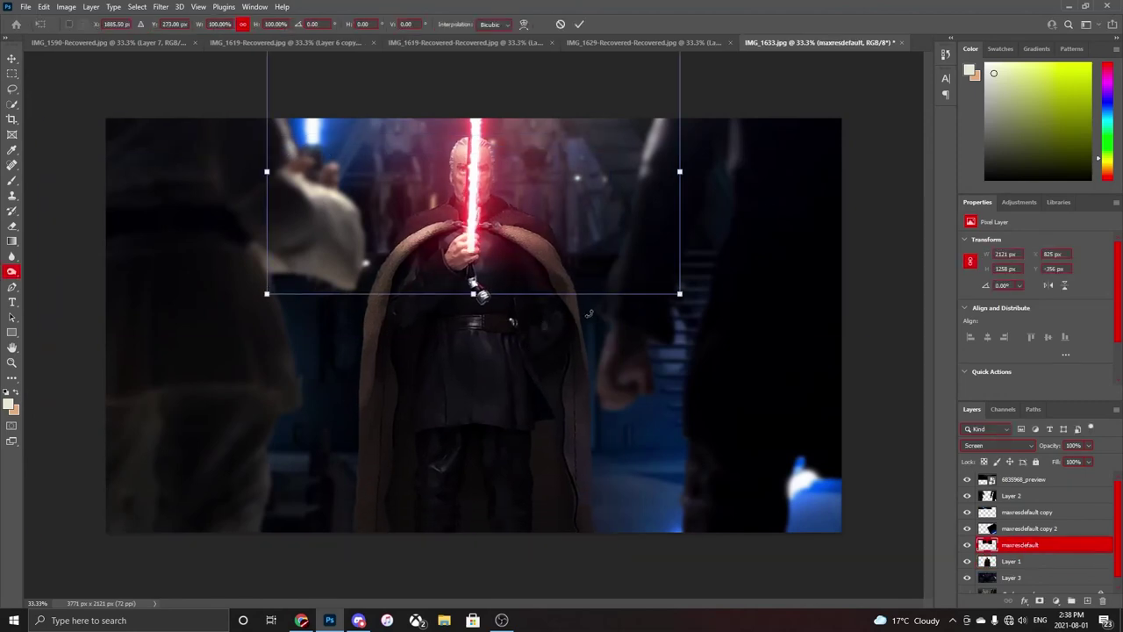
{"action": "key", "text": "Return"}
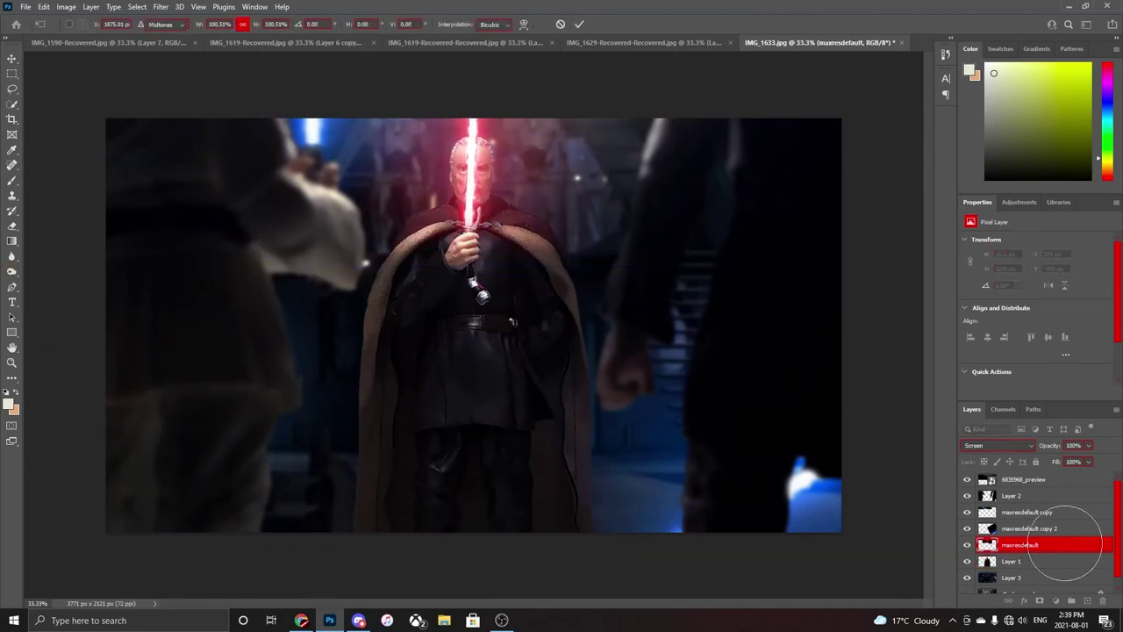
{"action": "key", "text": "o"}
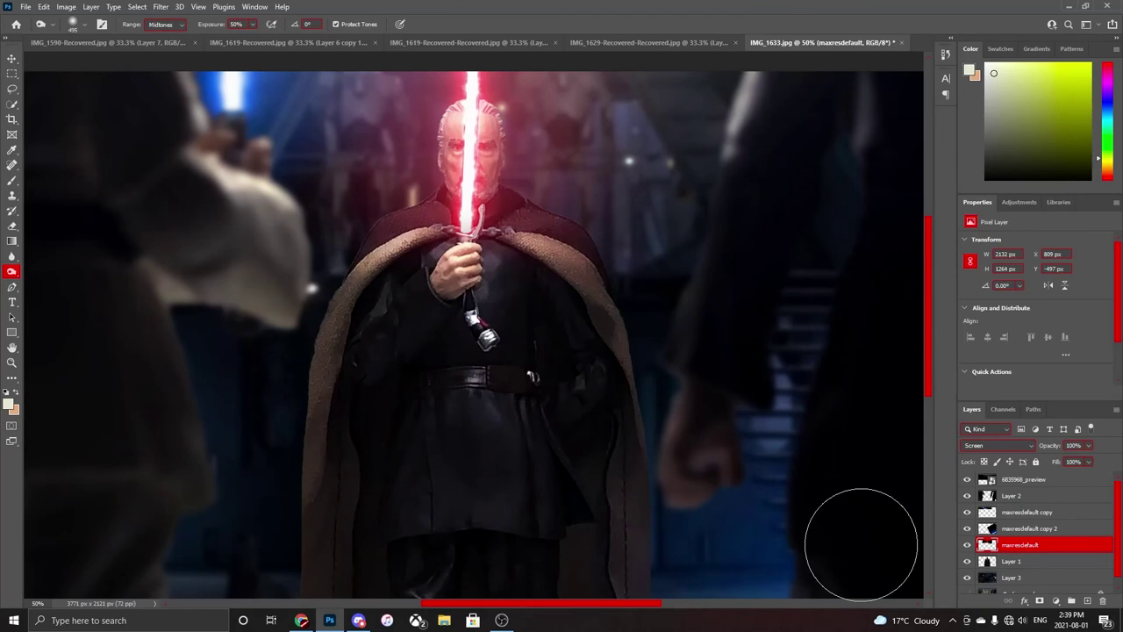
Widen and reposition the Layer 2 foreground figure with Free Transform.
{"action": "left_click", "coordinate": [1010, 496]}
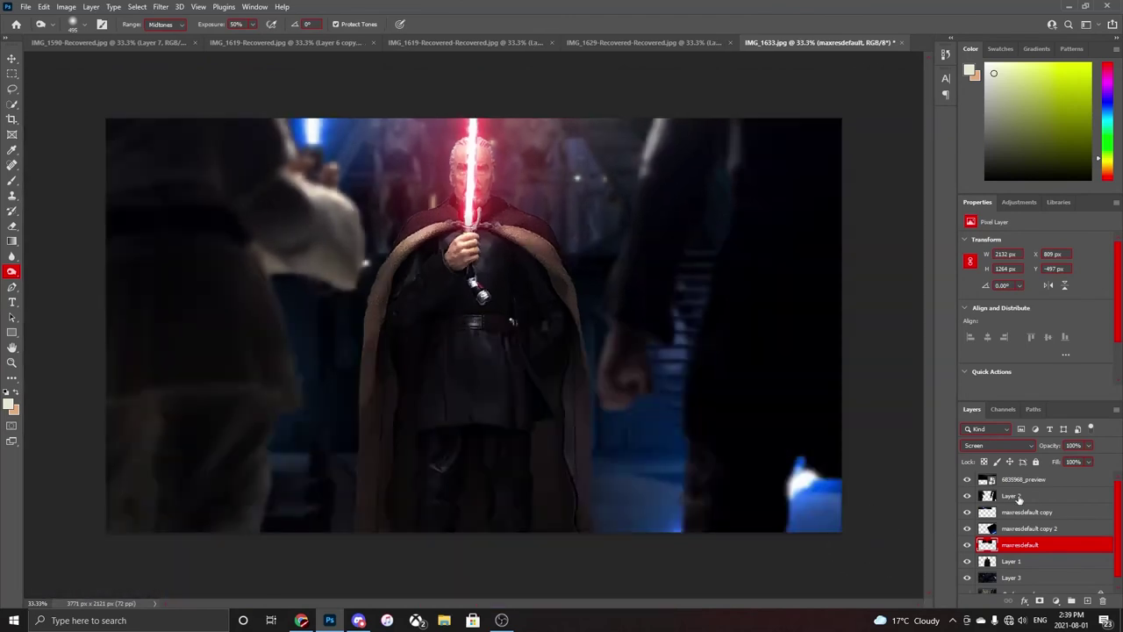
{"action": "key", "text": "ctrl+t"}
{"action": "mouse_move", "coordinate": [645, 350]}
{"action": "left_mouse_down"}
{"action": "mouse_move", "coordinate": [645, 374]}
{"action": "mouse_move", "coordinate": [646, 351]}
{"action": "left_mouse_up"}
{"action": "left_click_drag", "start_coordinate": [841, 341], "coordinate": [857, 340]}
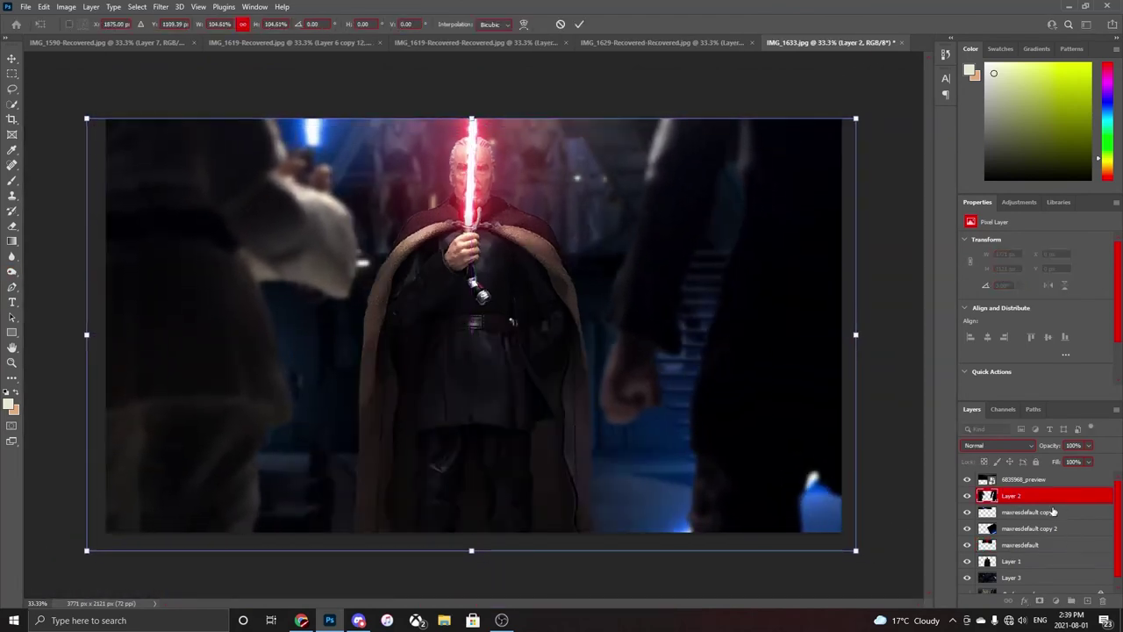
{"action": "key", "text": "Return"}
Scale Layer 3's hangar backdrop up to 5436 × 3058 px and shift it behind the figure.
{"action": "left_click", "coordinate": [1041, 575]}
{"action": "key", "text": "ctrl+minus"}
{"action": "key", "text": "ctrl+minus"}
{"action": "key", "text": "ctrl+minus"}
{"action": "key", "text": "ctrl+t"}
{"action": "left_click_drag", "start_coordinate": [459, 238], "coordinate": [456, 176]}
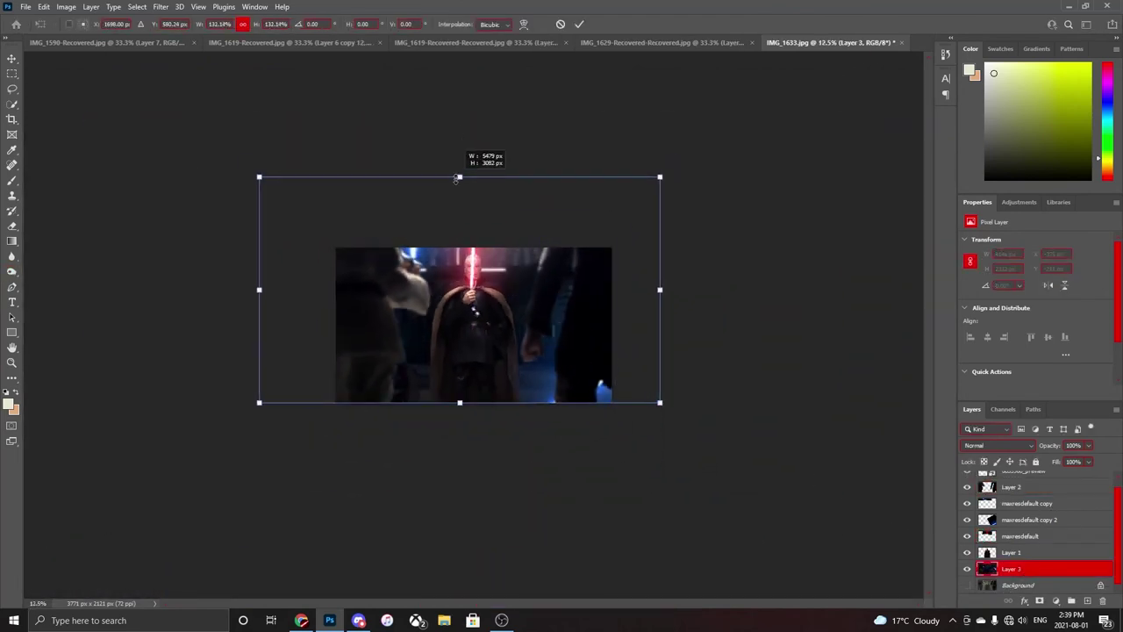
{"action": "key", "text": "Return"}
{"action": "key", "text": "ctrl+plus"}
{"action": "key", "text": "ctrl+plus"}
{"action": "key", "text": "ctrl+plus"}
{"action": "key", "text": "ctrl+t"}
{"action": "left_click_drag", "start_coordinate": [626, 319], "coordinate": [501, 306]}
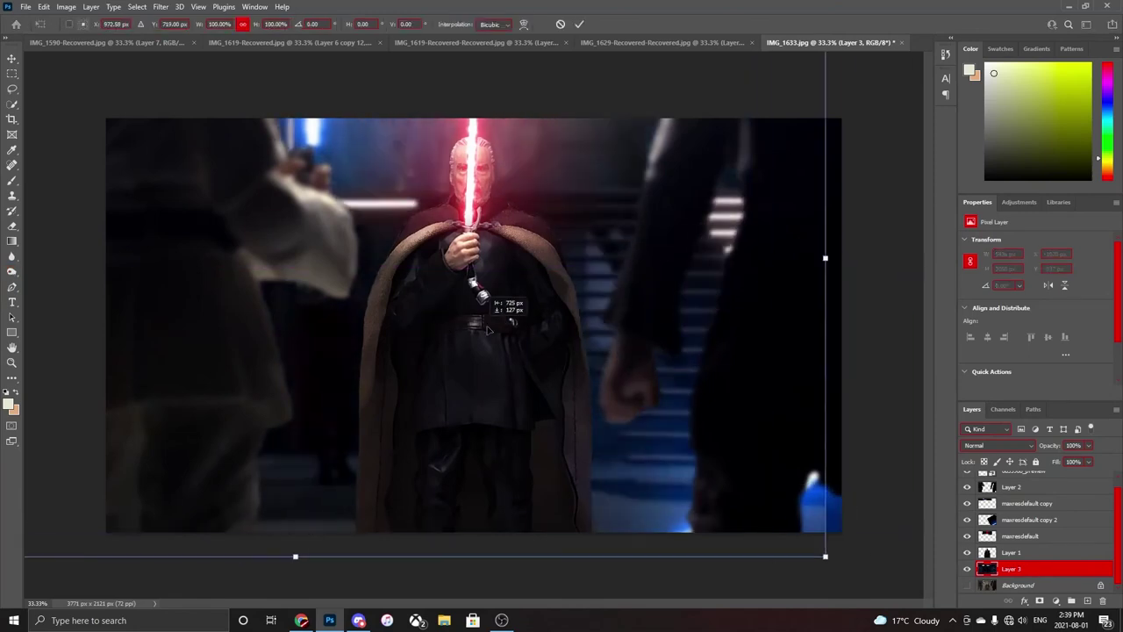
{"action": "key", "text": "Return"}
{"action": "scroll", "coordinate": [969, 480], "scroll_direction": "up", "scroll_amount": 1}
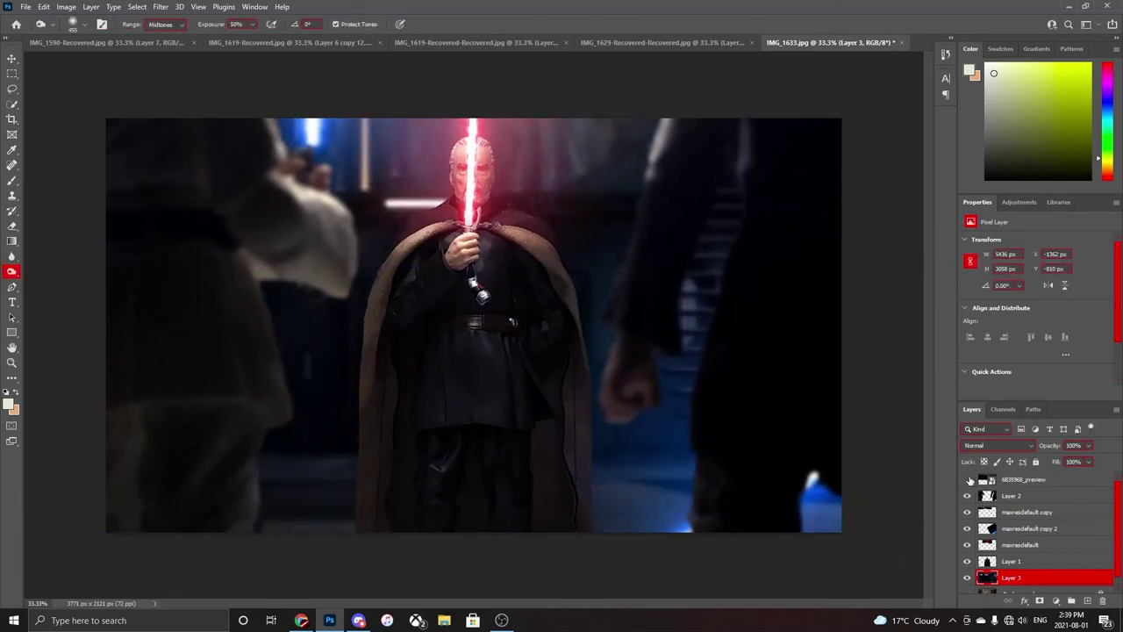
Nudge the glow layer down slightly, then place the blue 5a9d26c1ab678caece53b3e9dfa87100 flare image on top.
{"action": "left_click", "coordinate": [1015, 480]}
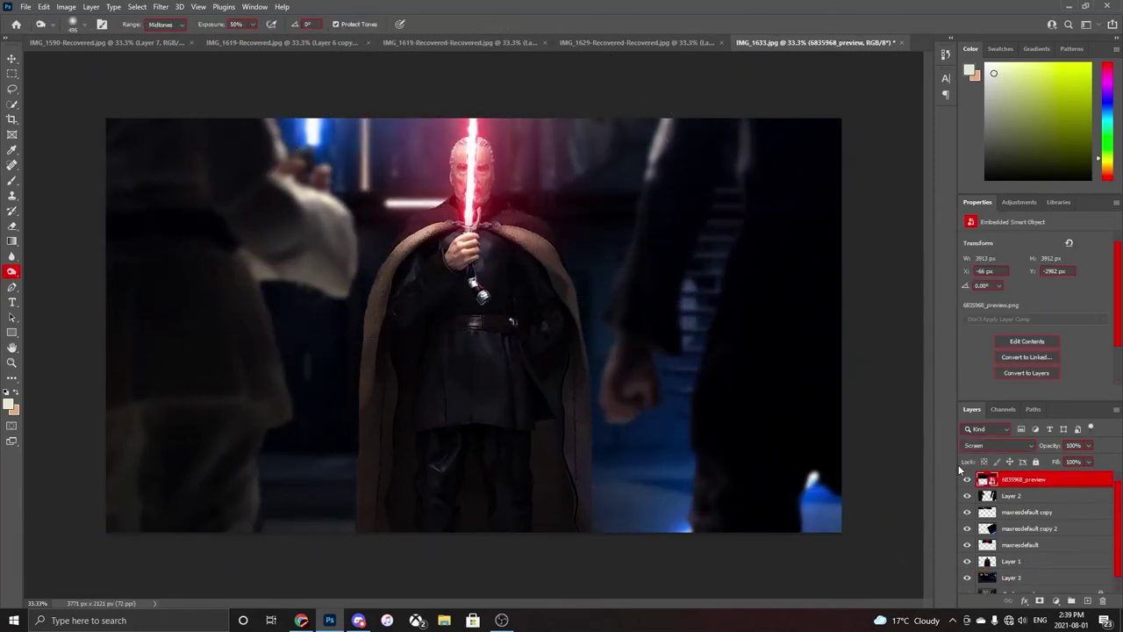
{"action": "left_click_drag", "start_coordinate": [665, 230], "coordinate": [664, 240]}
{"action": "left_click", "coordinate": [26, 6]}
{"action": "left_click", "coordinate": [53, 191]}
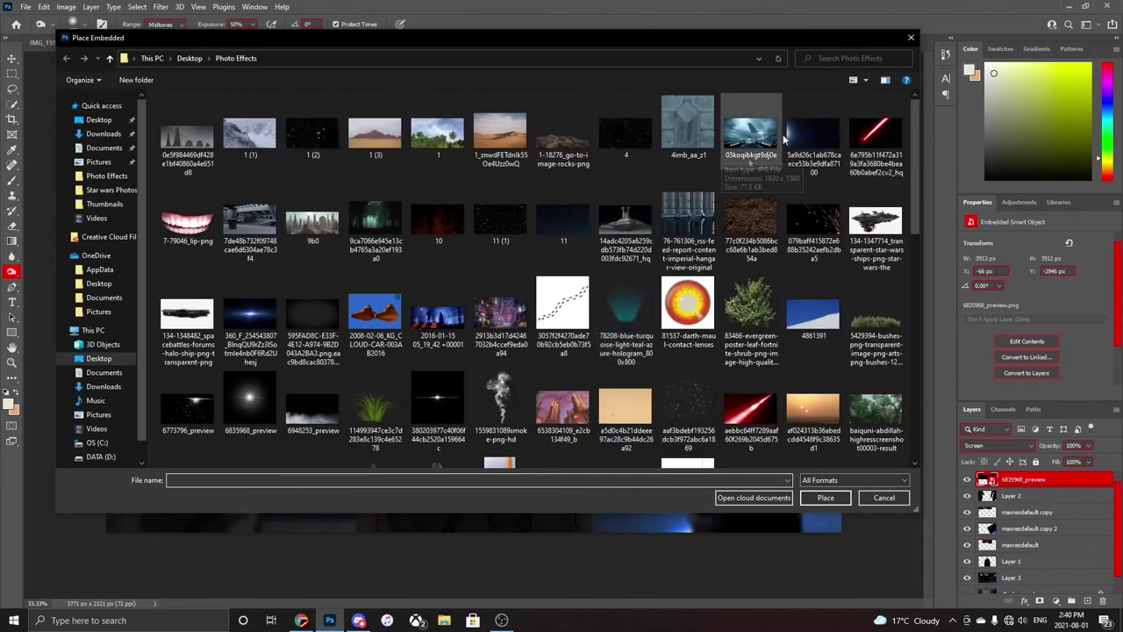
{"action": "double_click", "coordinate": [638, 333]}
{"action": "key", "text": "Return"}
Set the flare layer to Screen blend mode and lower its opacity.
{"action": "left_click", "coordinate": [999, 445]}
{"action": "left_click", "coordinate": [1000, 411]}
{"action": "left_click", "coordinate": [1088, 445]}
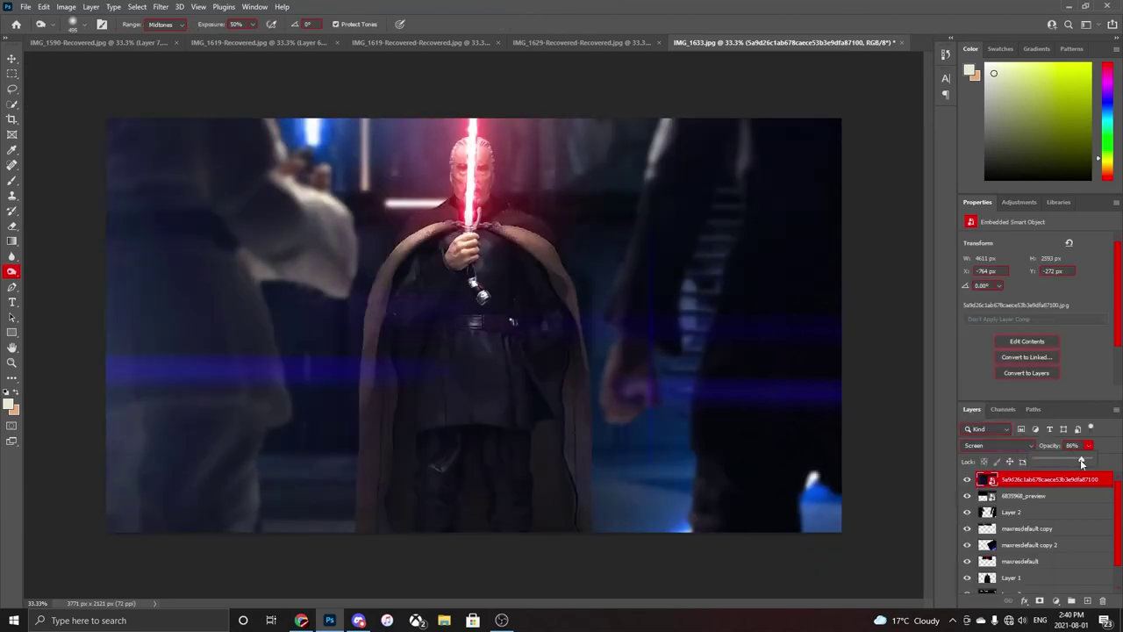
{"action": "left_click_drag", "start_coordinate": [1091, 461], "coordinate": [1048, 458]}
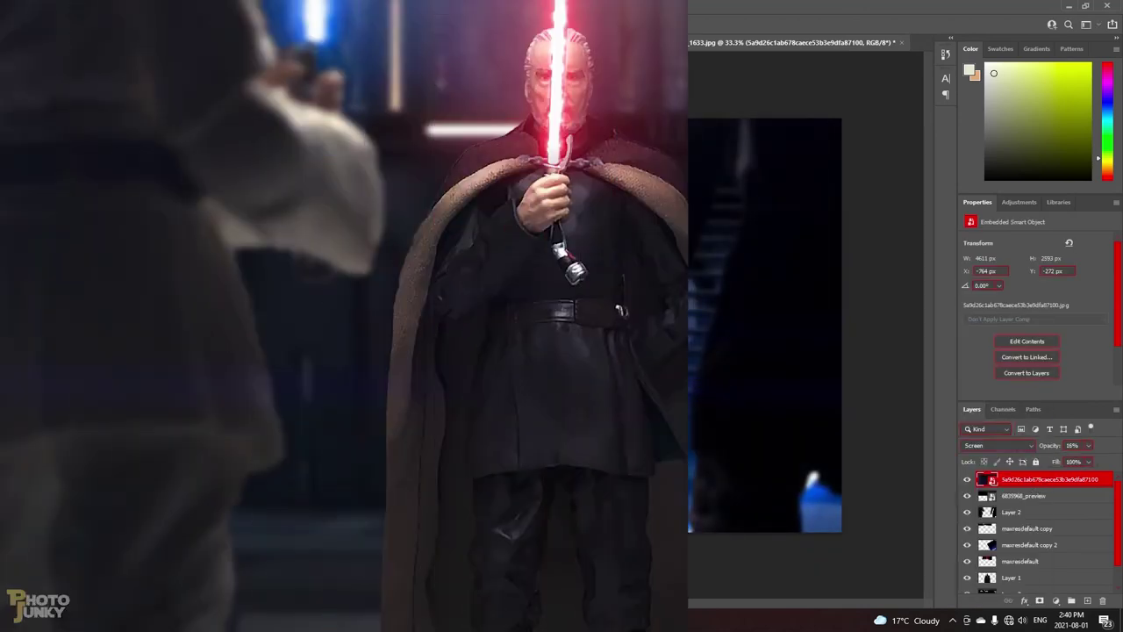